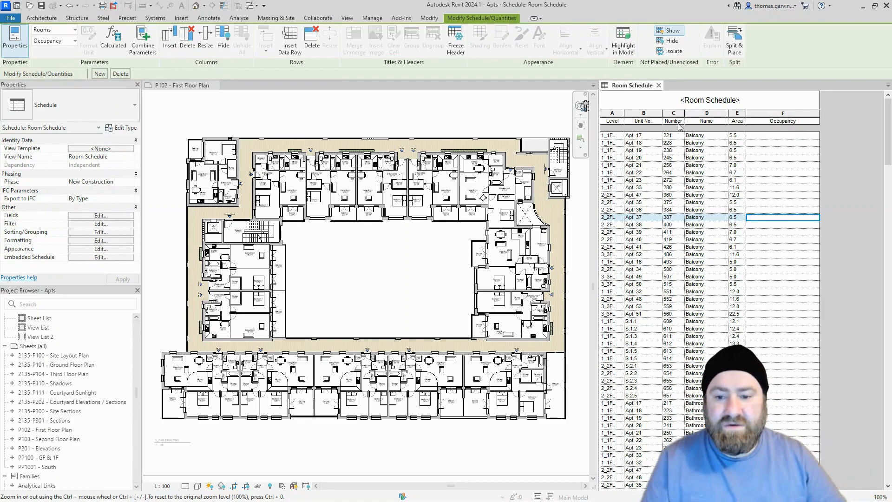
Turn off itemizing of every instance in the room schedule's sorting and grouping settings, keeping the sort by Name
click(80, 219)
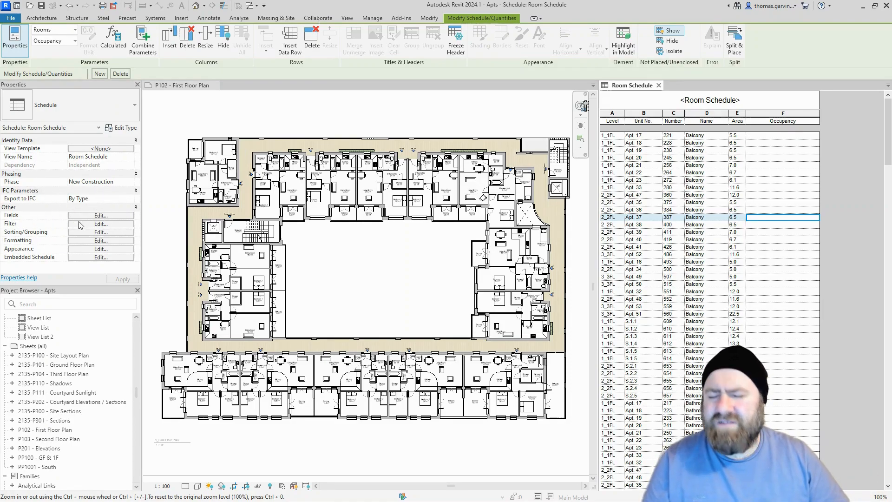
click(80, 233)
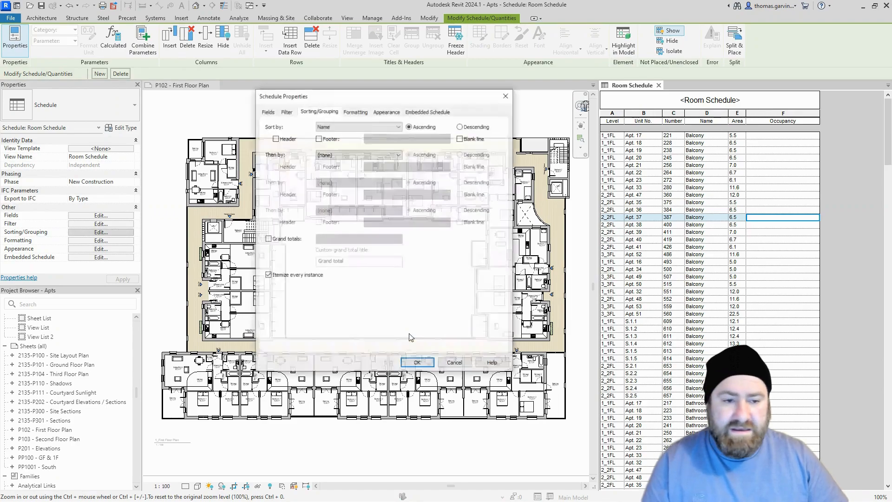
click(269, 275)
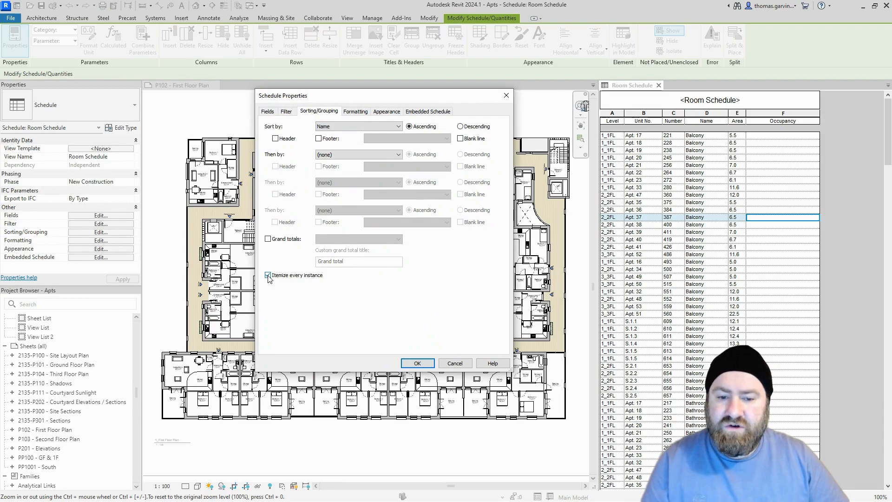
click(418, 363)
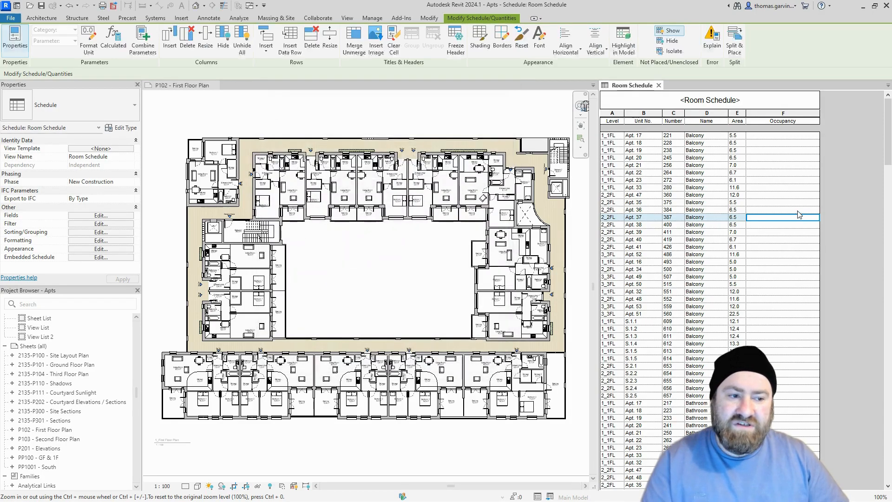
click(777, 211)
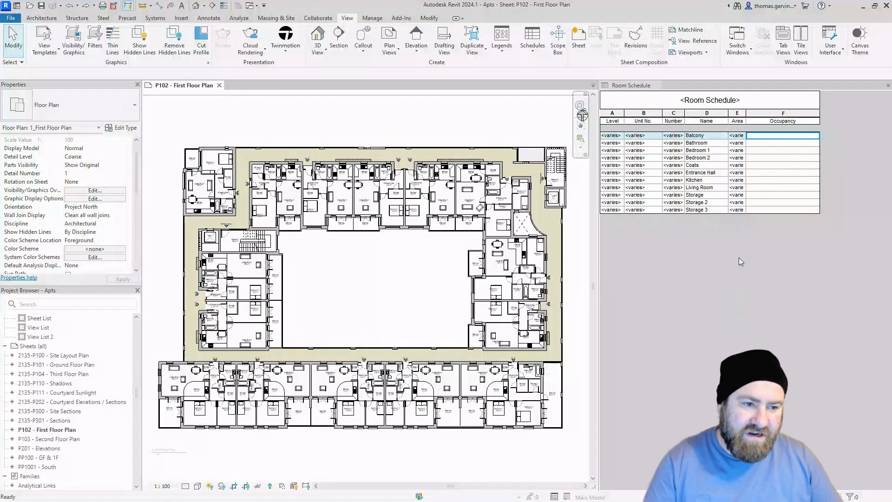
Set the Occupancy of the Entrance Hall row in the room schedule to "01 Circulation"
click(765, 172)
text(01)
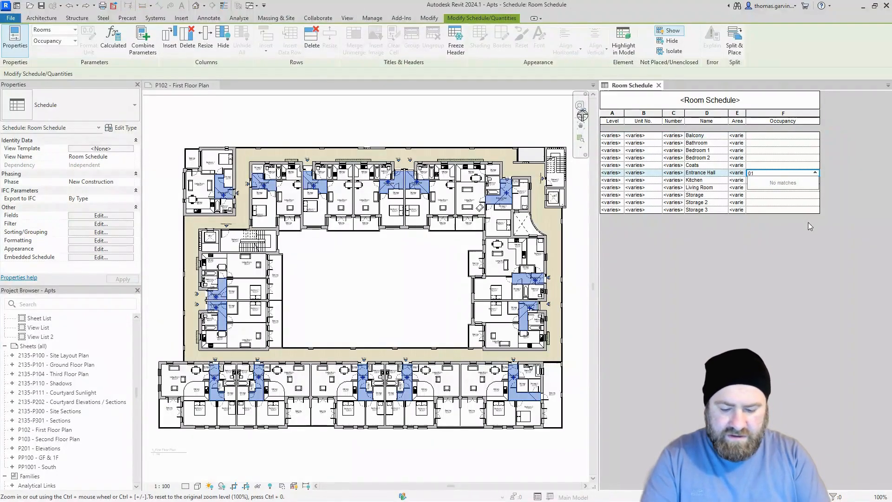
text( 0irculation)
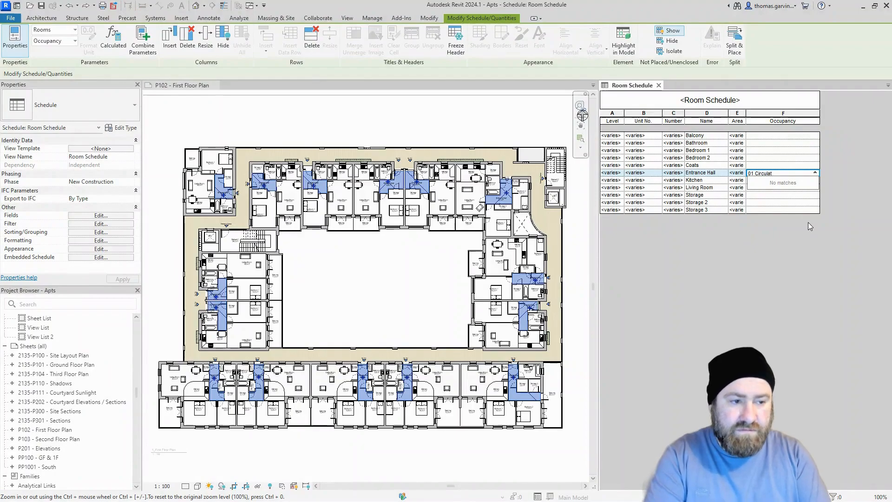
click(785, 210)
Set the Occupancy of the Coats row to "02 Storage"
click(763, 166)
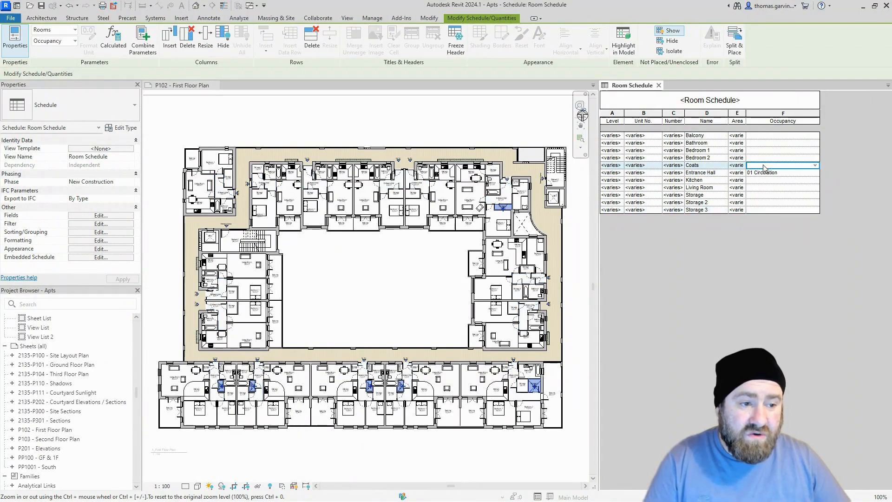
text(02 Storage)
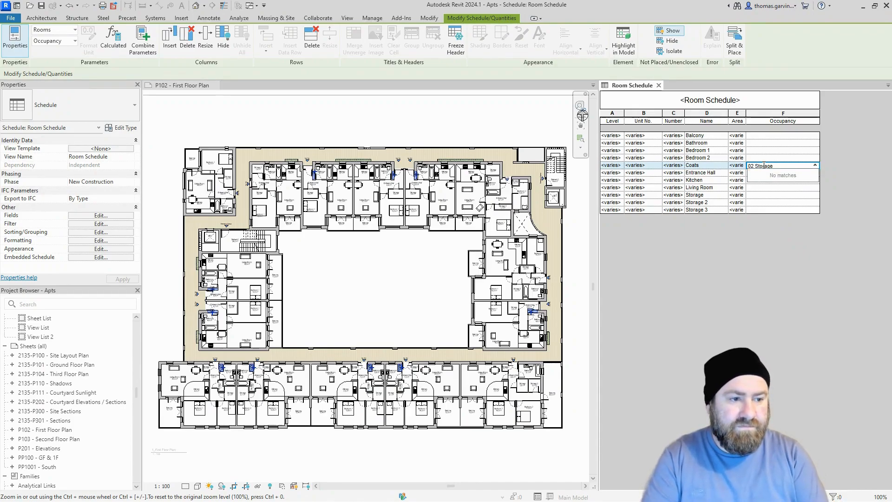
click(765, 166)
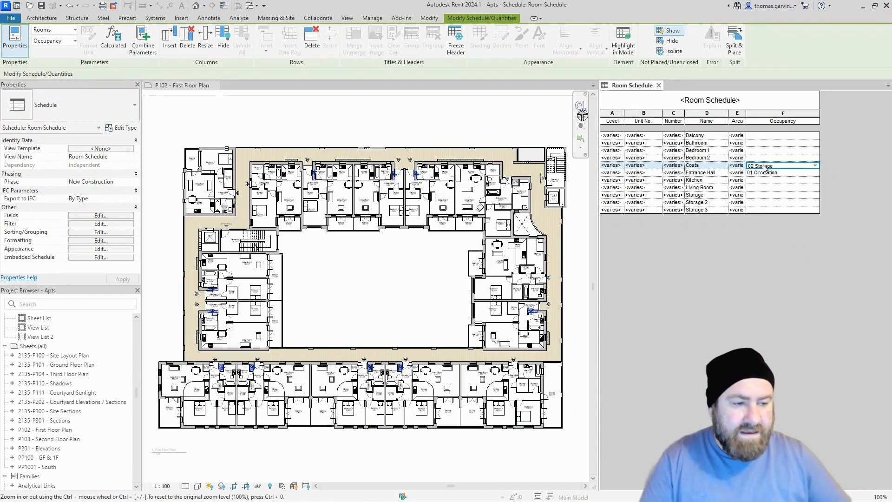
Assign the existing "02 Storage" occupancy to the Storage, Storage 2 and Storage 3 rows
click(799, 195)
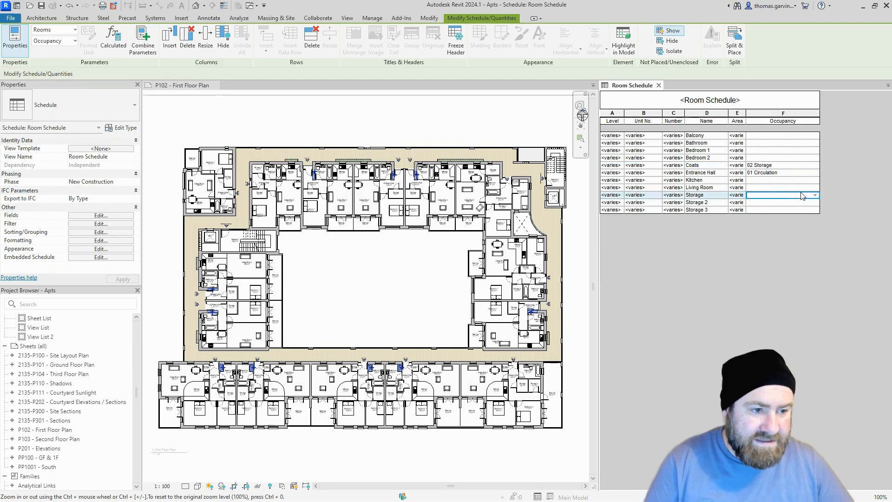
click(815, 195)
click(779, 209)
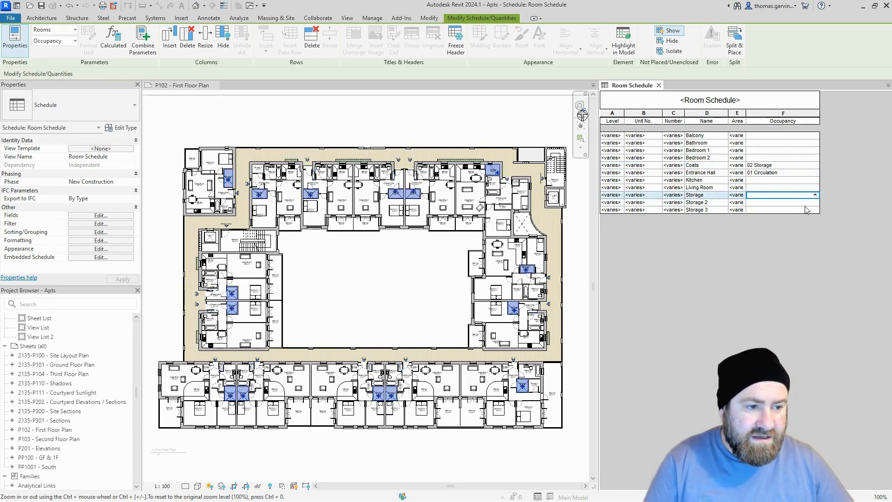
click(807, 202)
click(816, 203)
click(787, 216)
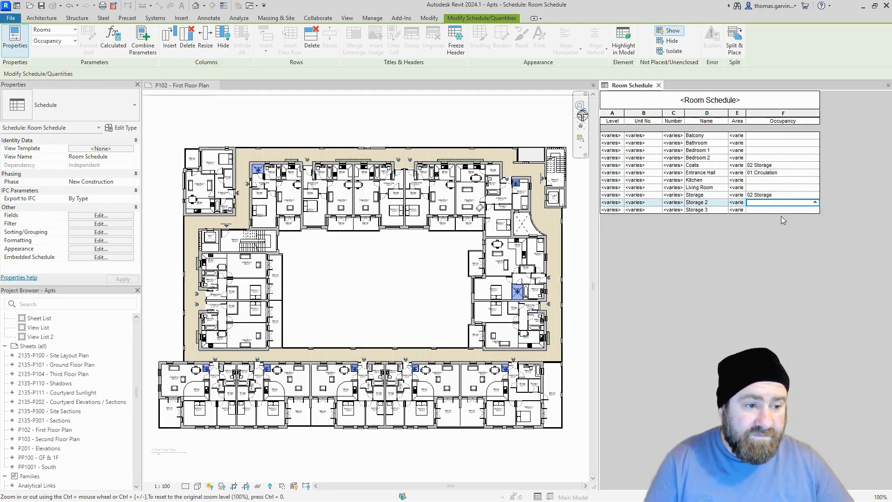
click(799, 210)
click(815, 210)
click(789, 224)
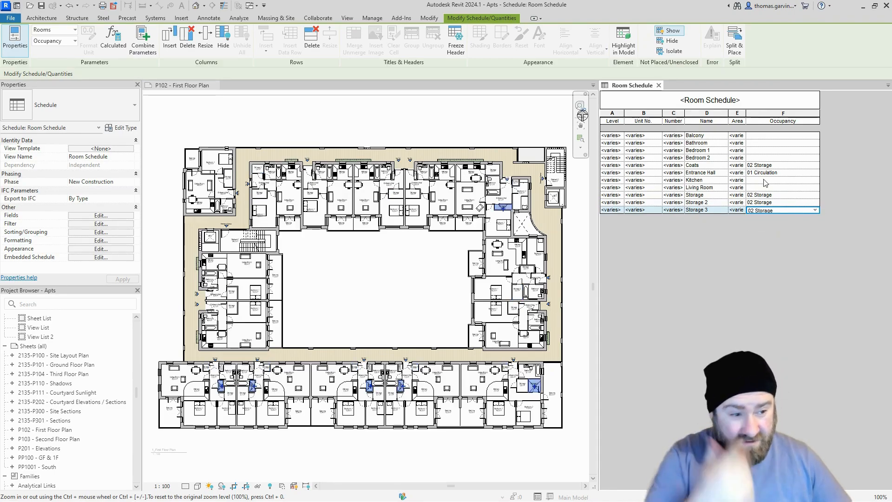
Set the Occupancy of the Bathroom row to "03 Bathrooms"
click(765, 142)
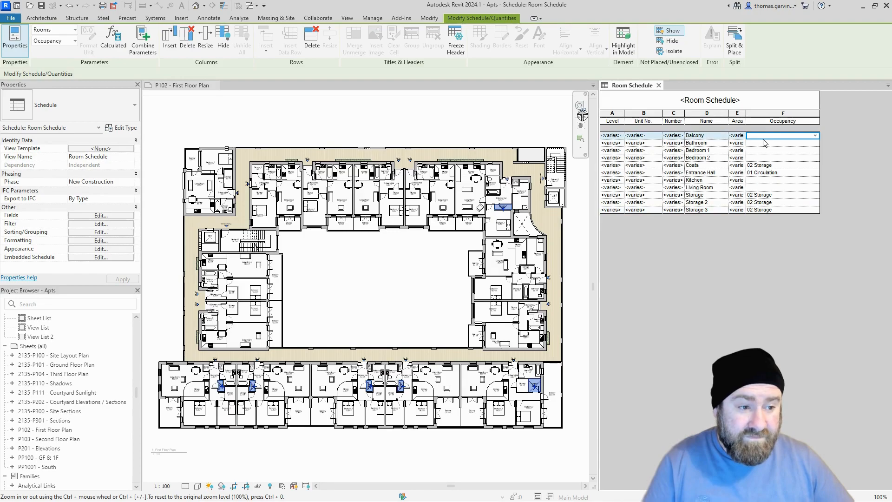
text(03)
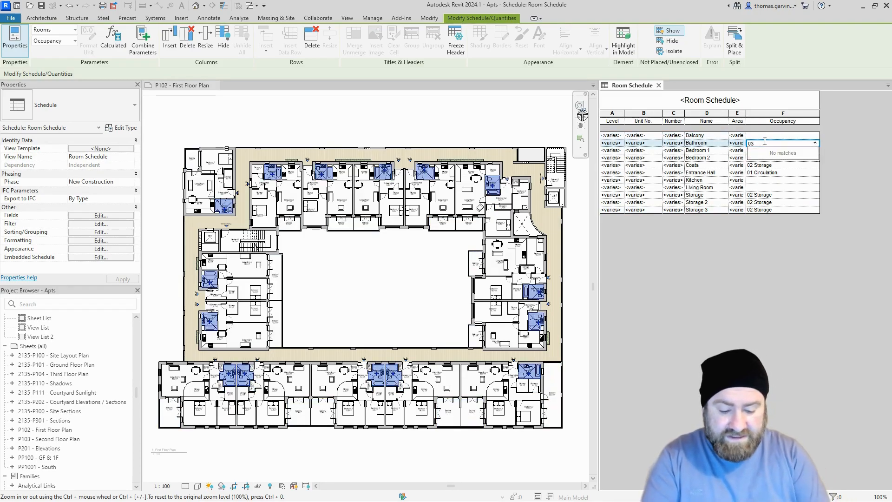
text( Bathrooms)
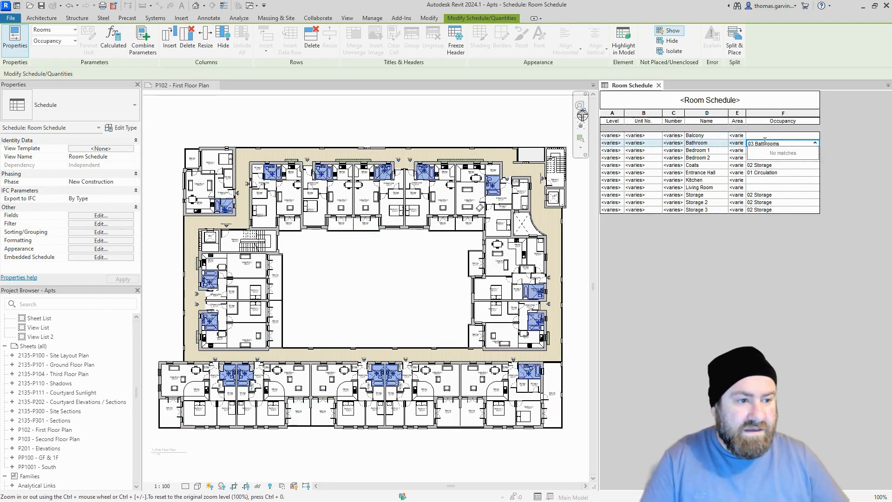
click(793, 174)
Set the Occupancy of the Bedroom 1 and Bedroom 2 rows to "04 Bedrooms"
click(776, 151)
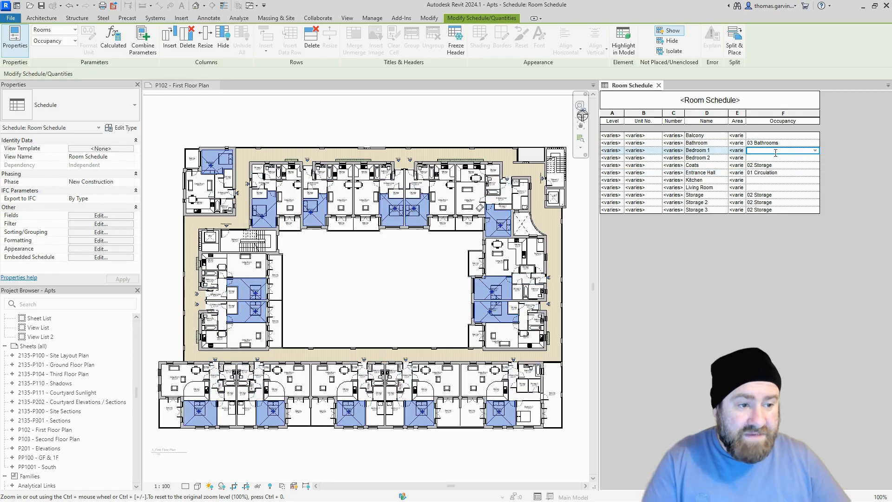
text(04 Be)
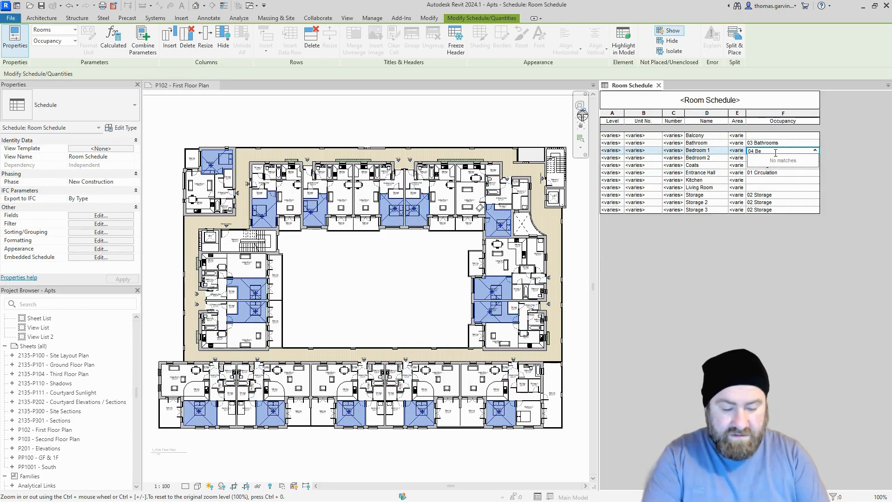
text(drooms)
key(Return)
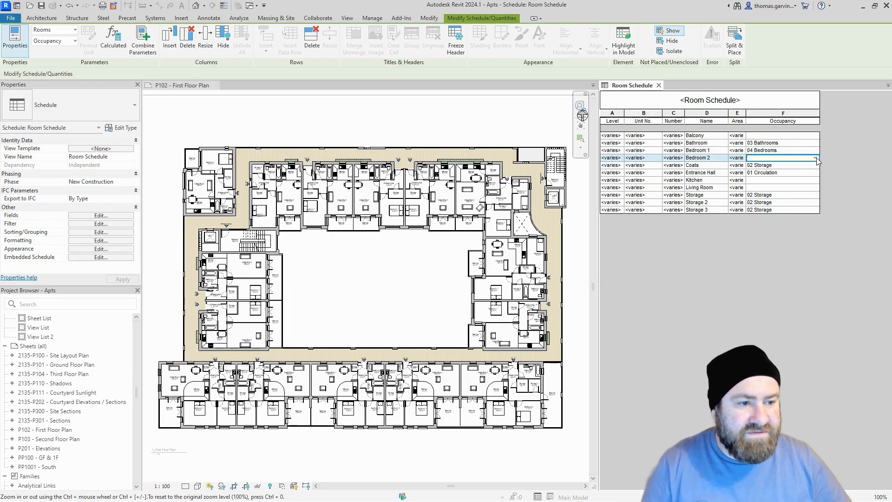
click(818, 158)
click(816, 158)
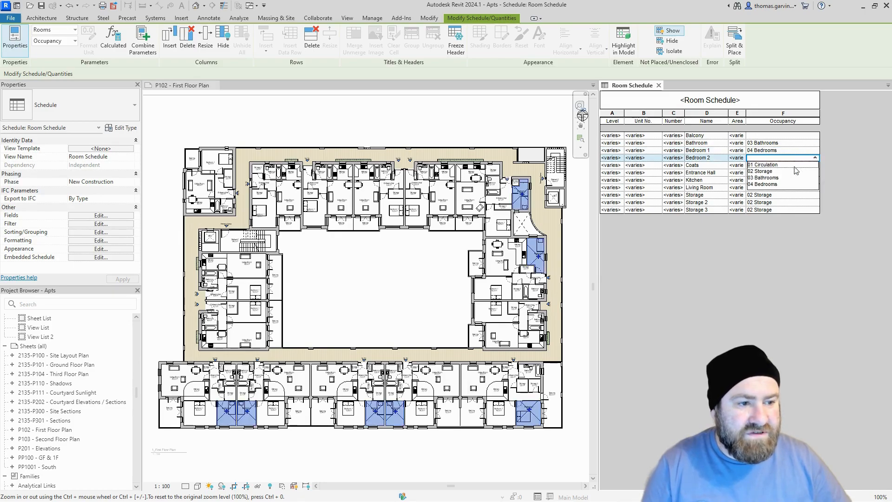
click(774, 185)
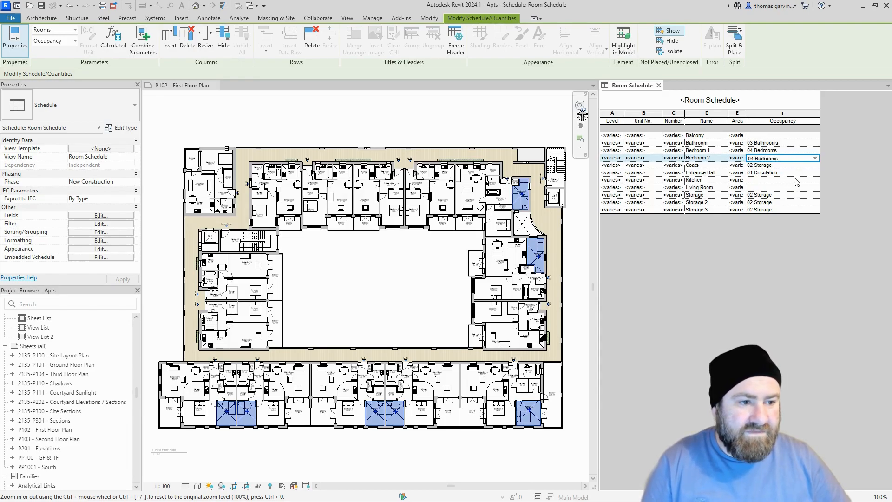
Set the Occupancy of the Kitchen and Living Room rows to "05 Living Space"
click(797, 180)
text(05 Living Space)
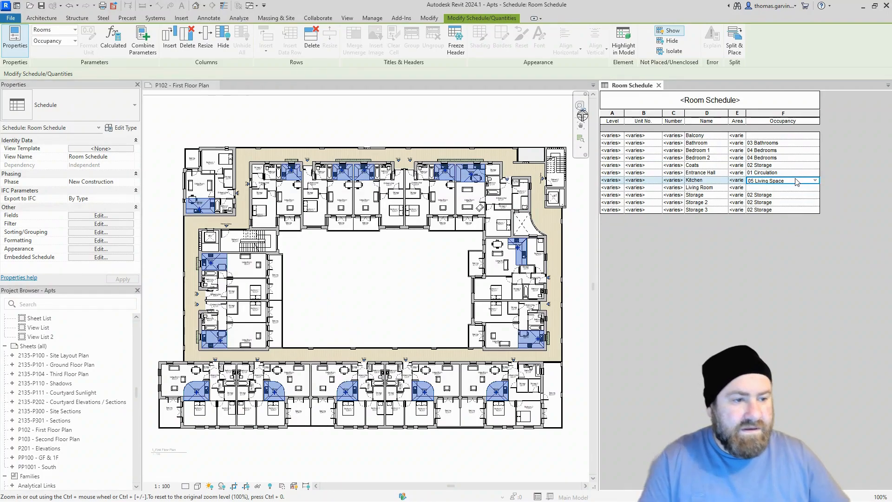
click(817, 189)
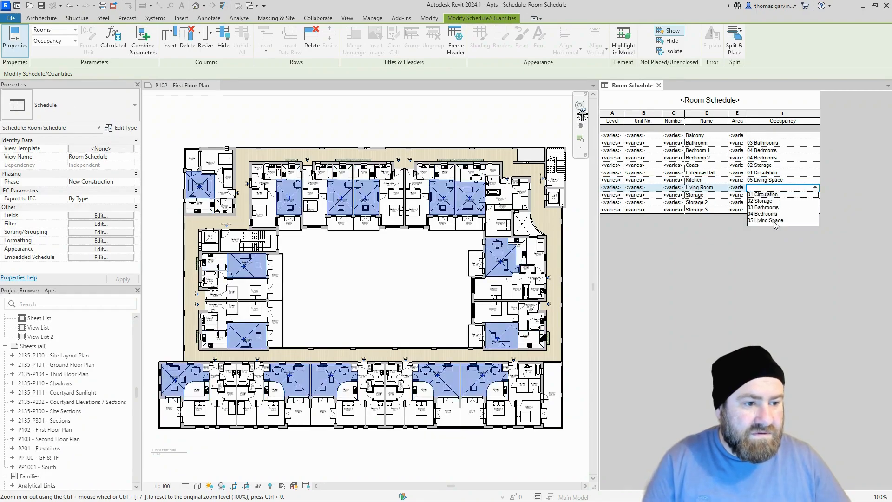
click(788, 194)
Set the Occupancy of the Balcony row to "06 Balconies"
click(800, 136)
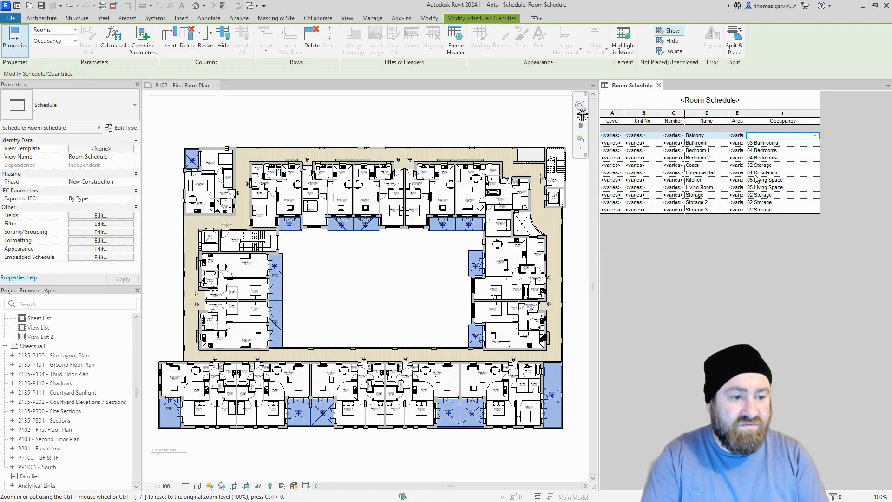
text(06 Balconies)
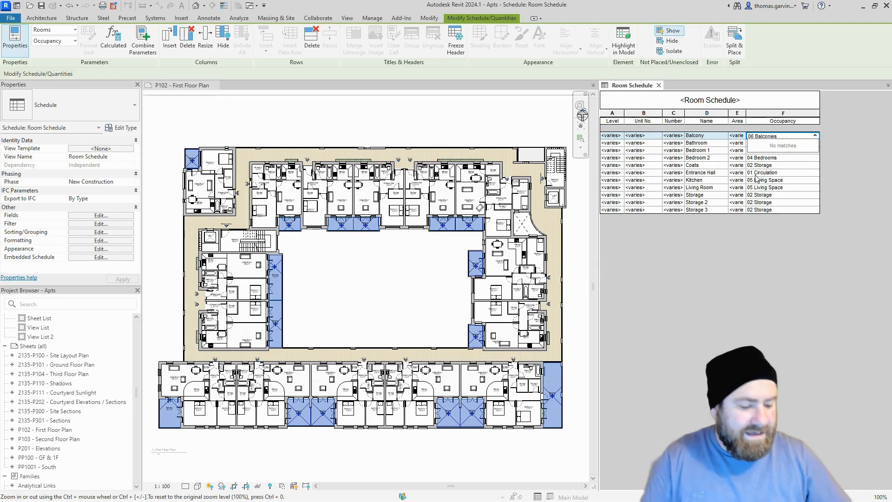
key(Return)
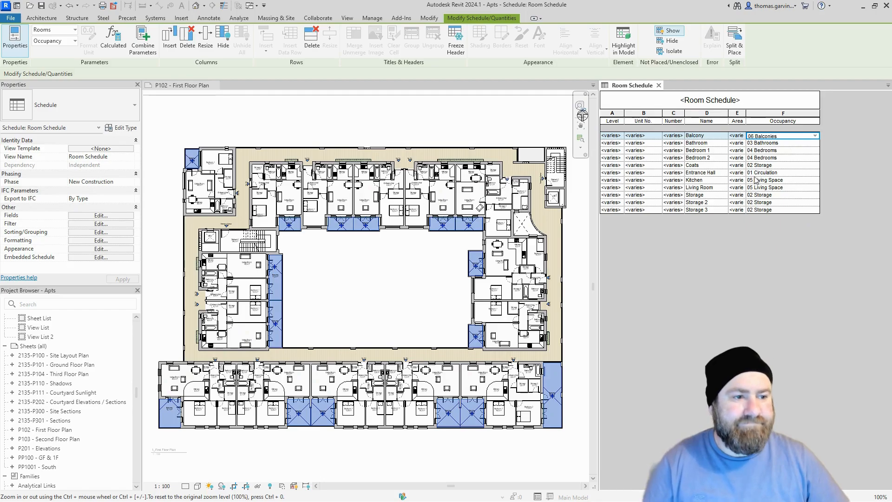
Open the color scheme settings of the first floor plan view and set the scheme category to Rooms
click(368, 325)
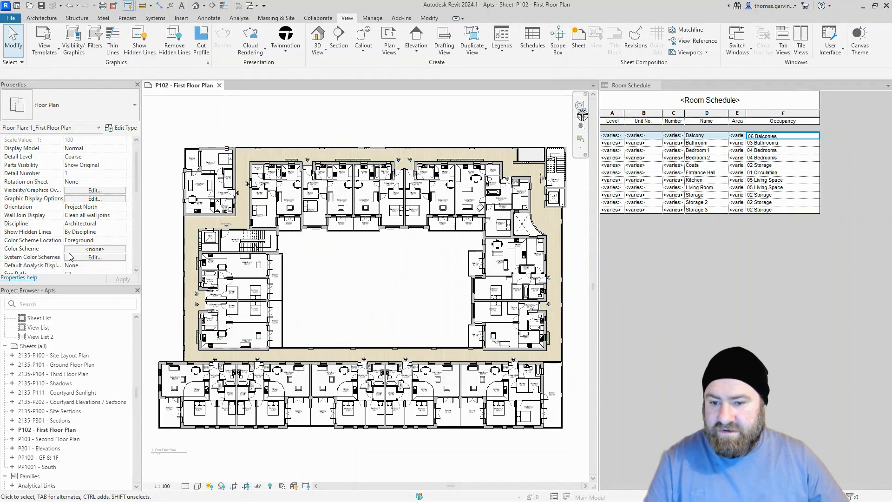
click(104, 251)
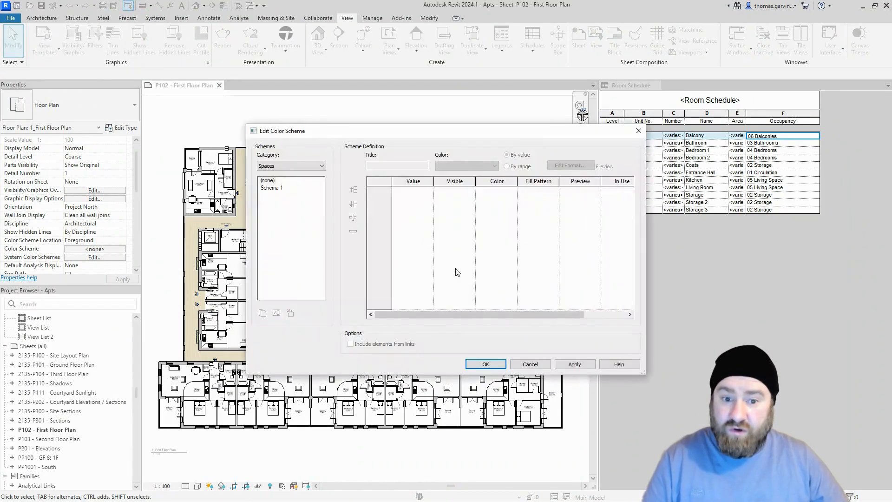
click(301, 167)
click(277, 182)
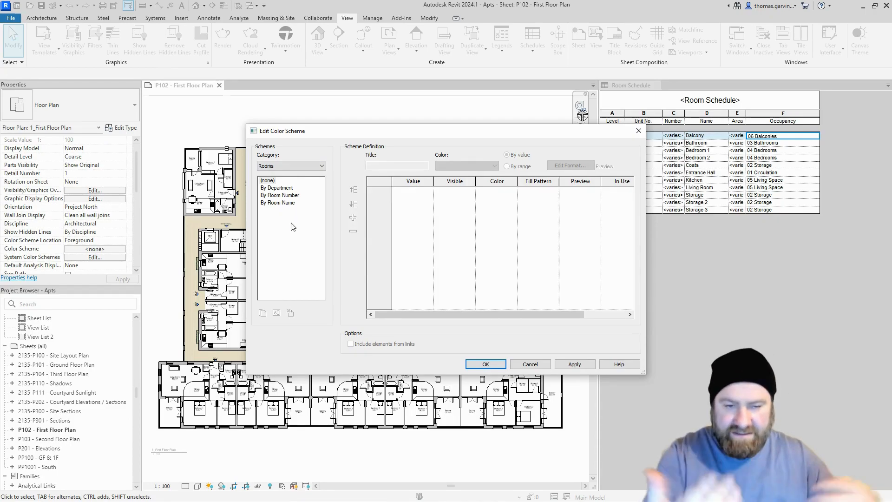
Duplicate the By Department room color scheme under the name "By Occupancy"
click(279, 188)
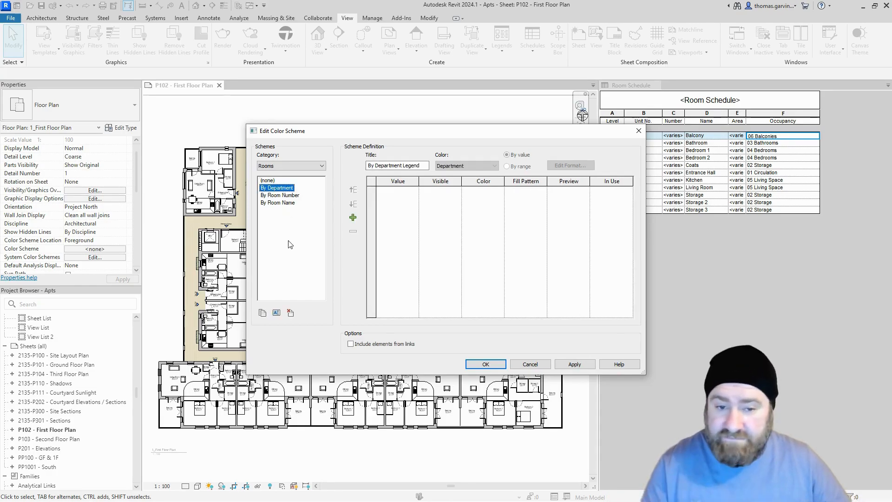
click(263, 312)
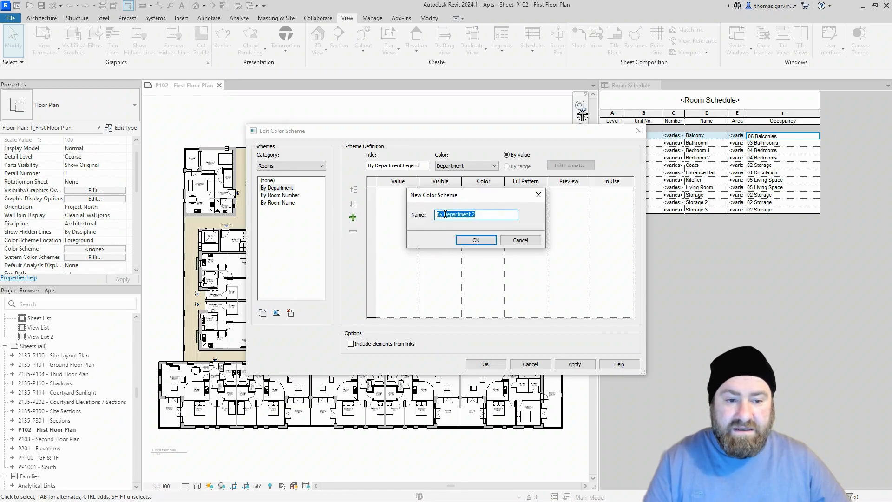
text(By Occupancy)
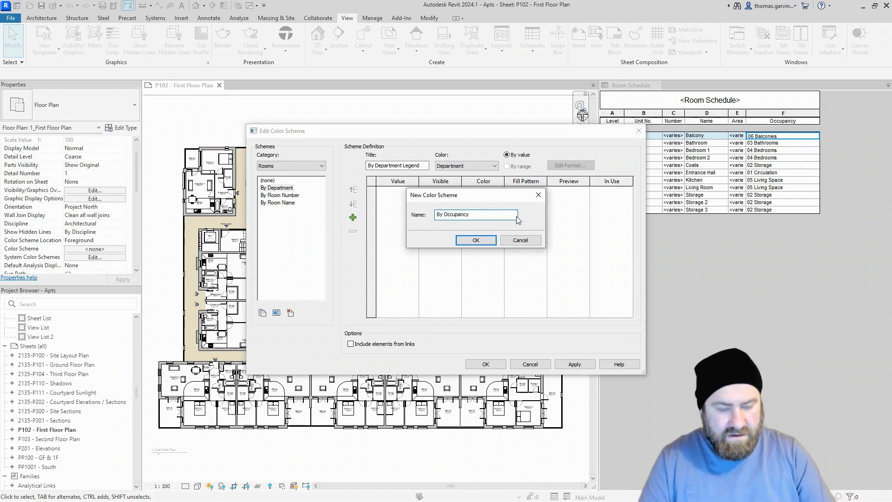
key(Return)
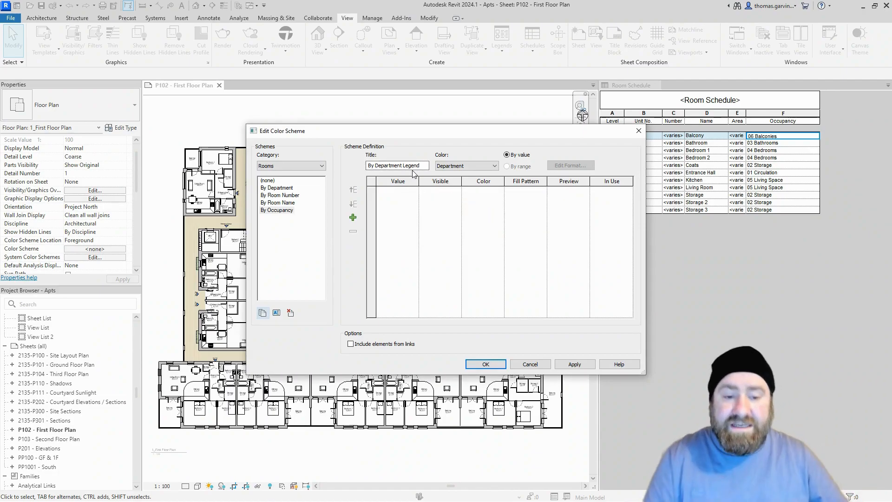
Title the By Occupancy scheme "Colour Scheme" and base its colors on the Occupancy parameter, accepting that existing colors are not preserved
drag(426, 168, 352, 166)
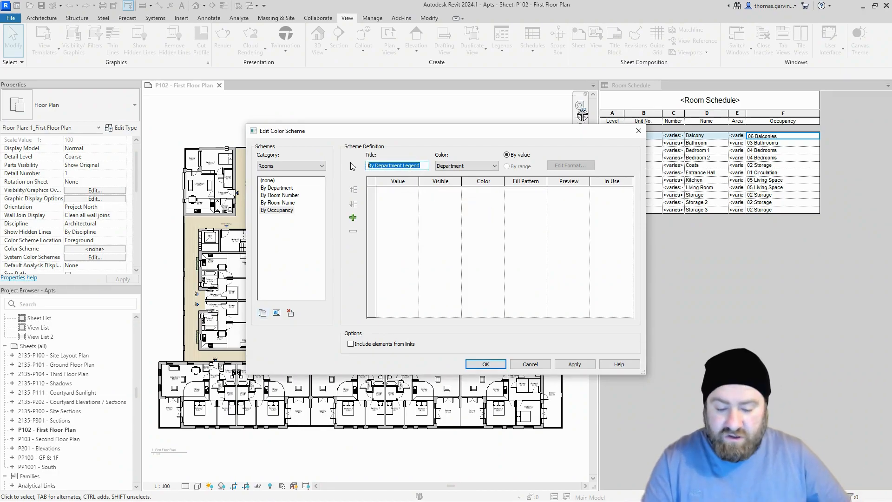
text(Colour Scheme)
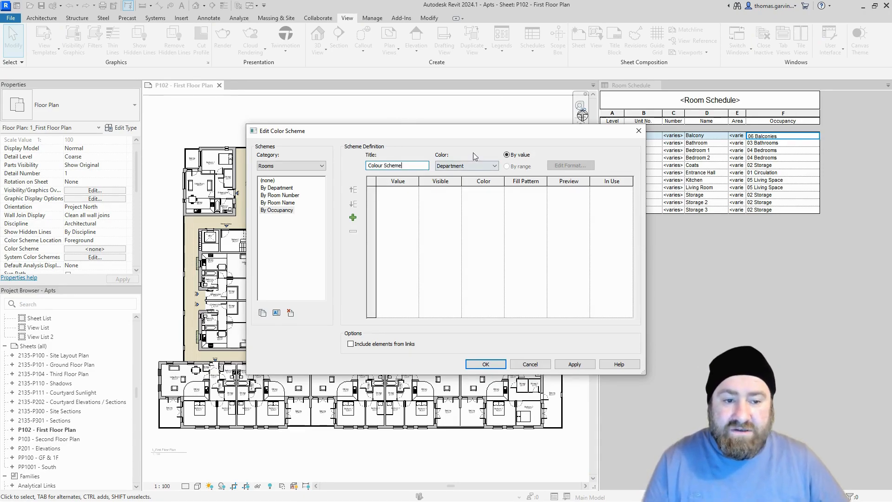
click(475, 166)
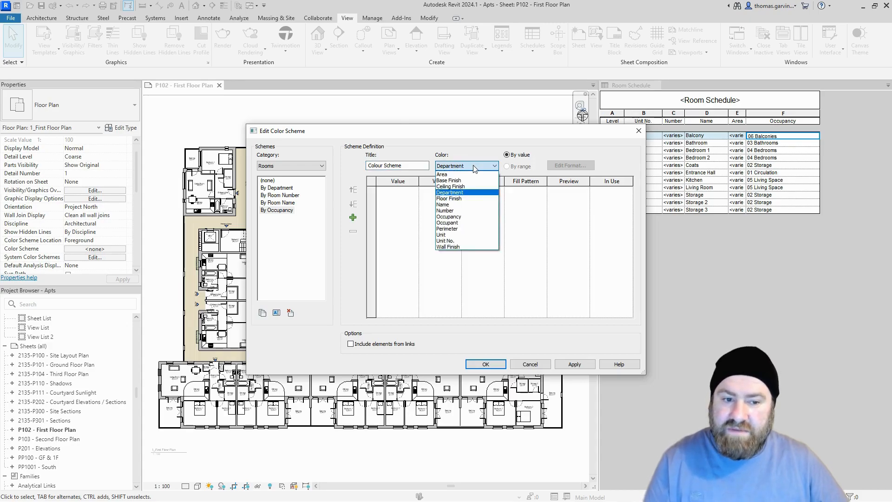
click(465, 217)
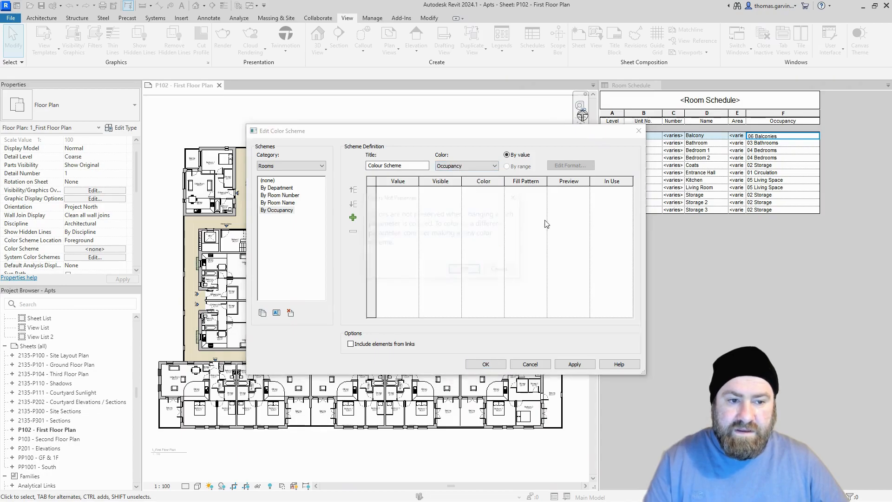
click(471, 272)
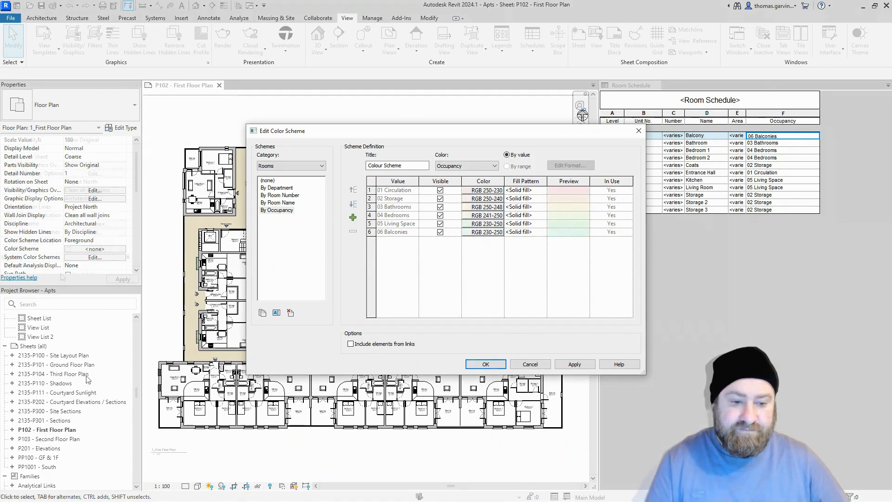
scroll(63, 274, down, 3)
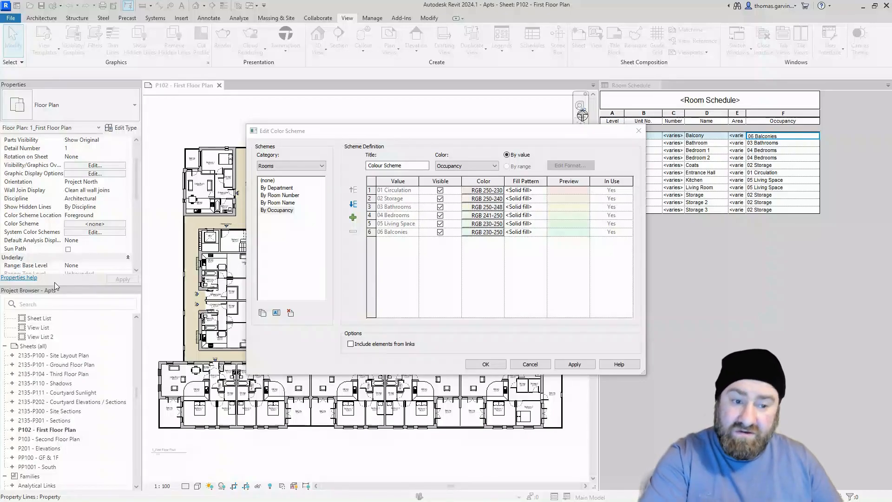
Set the 01 Circulation color to a pale yellow, RGB 255-255-215
click(486, 191)
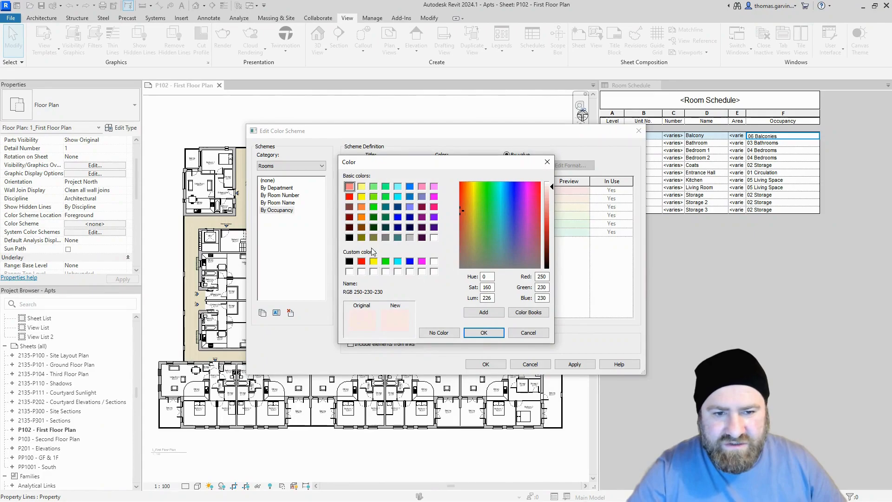
click(363, 187)
click(549, 190)
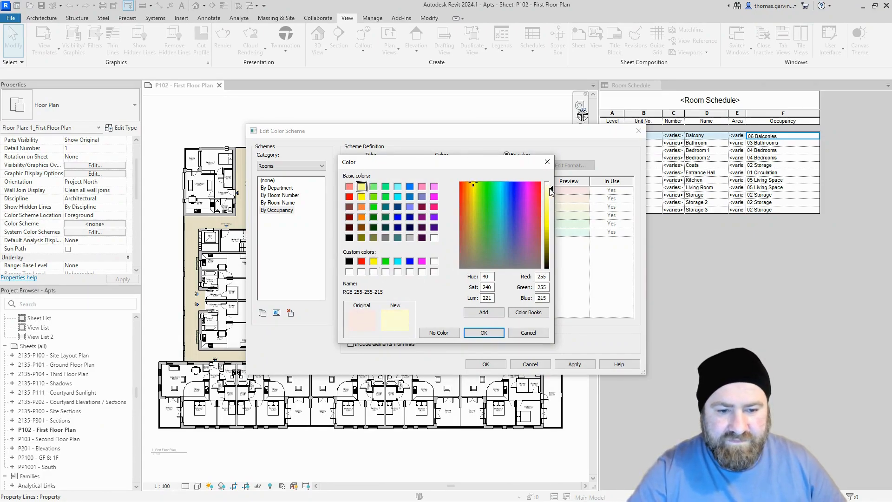
click(484, 332)
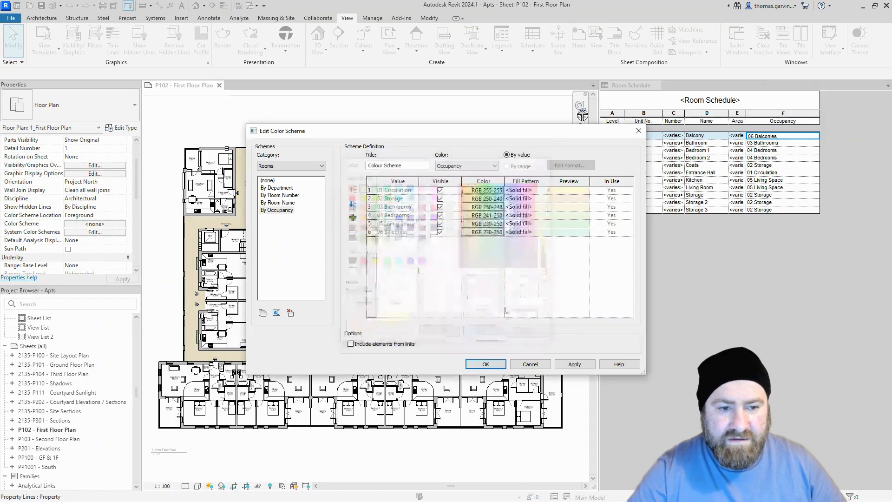
Set the 02 Storage color to a lightened reddish brown, RGB 230-204-204
click(487, 200)
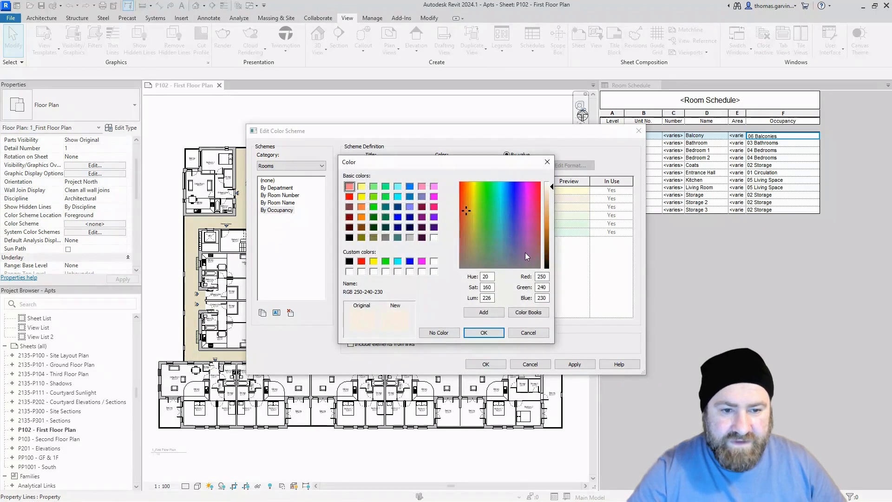
click(361, 228)
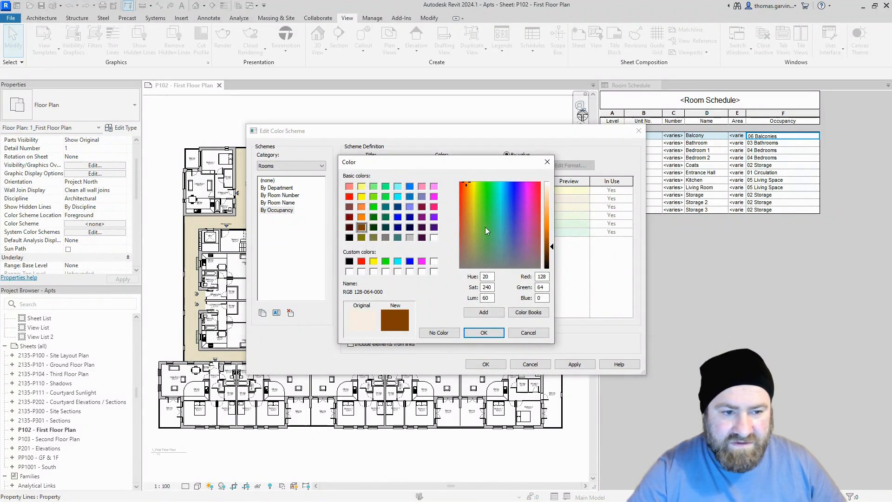
click(551, 197)
click(550, 196)
click(349, 207)
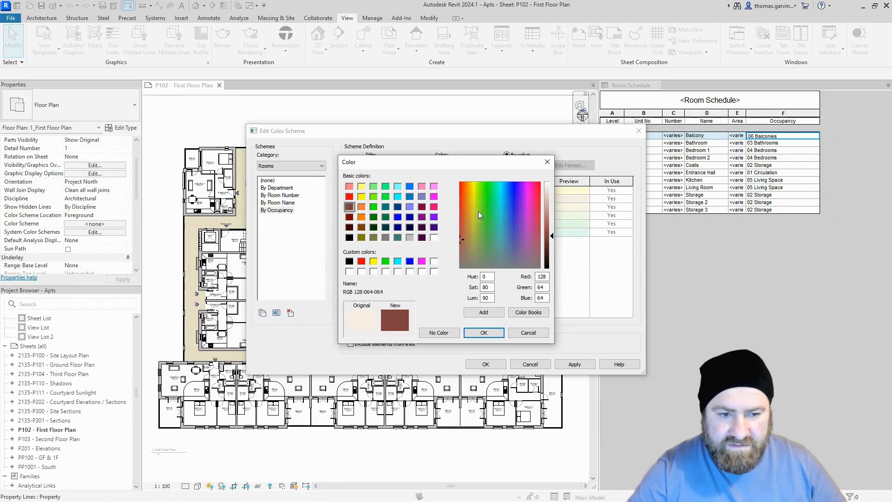
drag(552, 218, 552, 197)
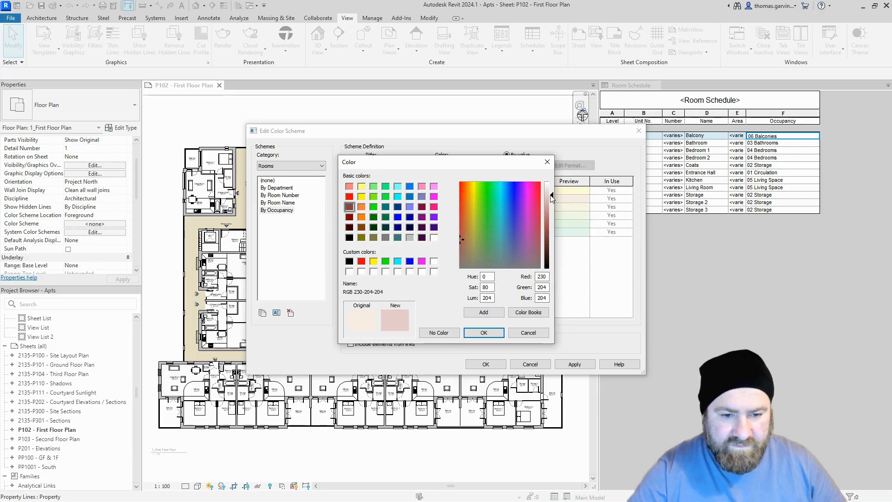
click(484, 333)
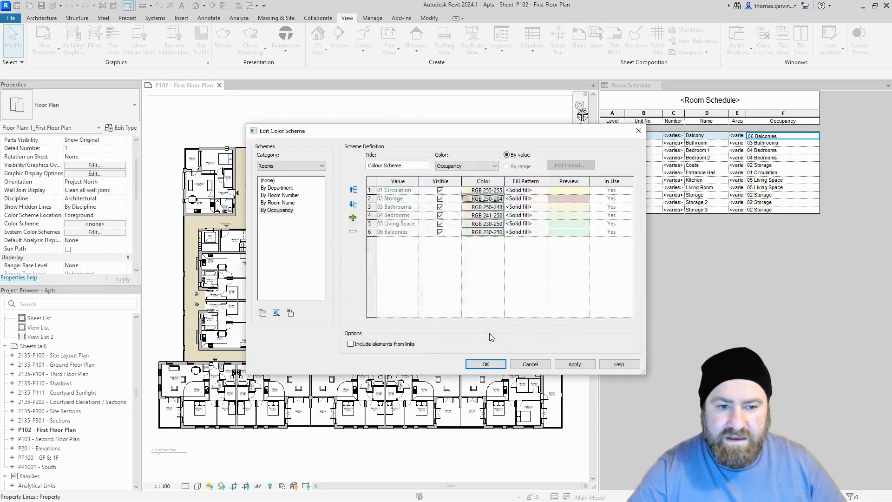
Set the 03 Bathrooms color to a pale green, RGB 213-255-213
click(490, 208)
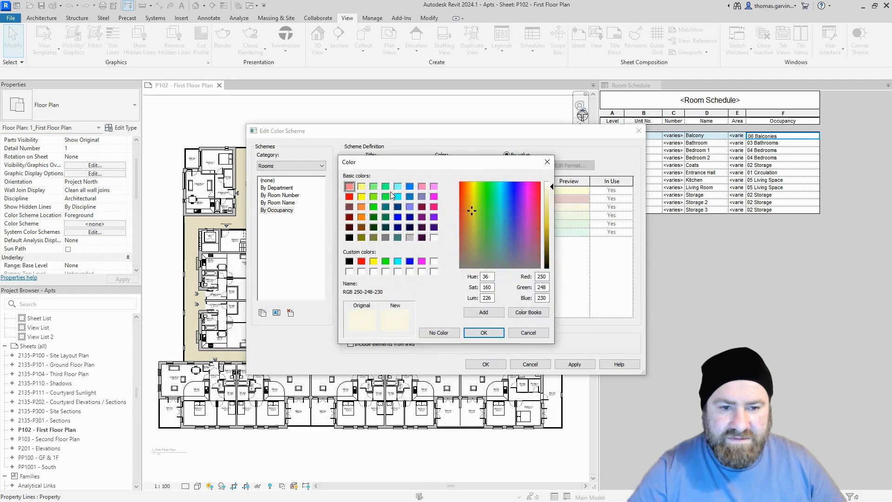
click(374, 187)
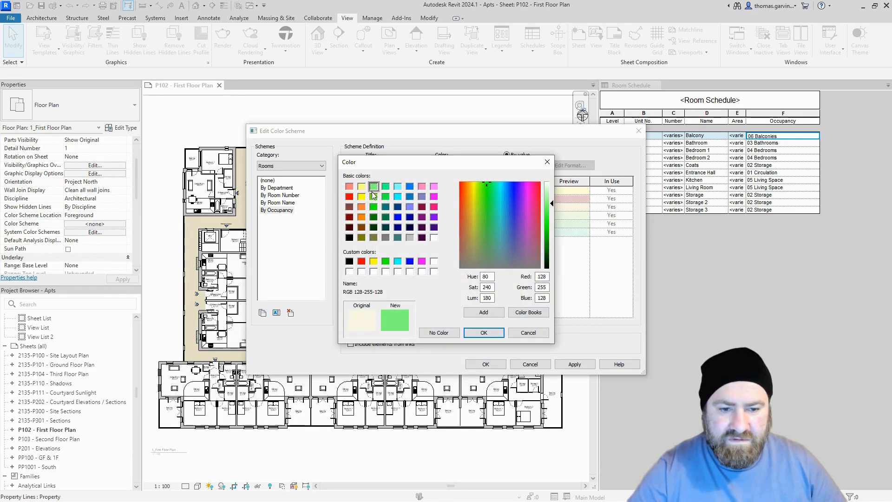
click(374, 197)
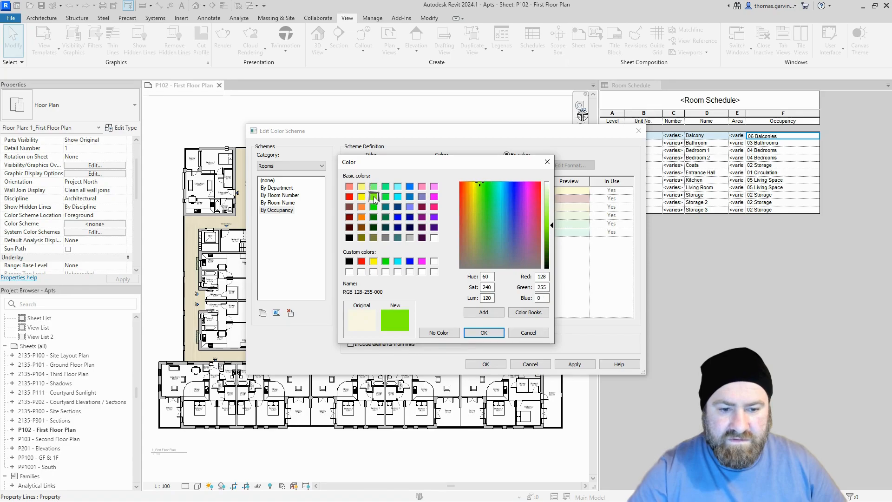
click(374, 188)
click(546, 190)
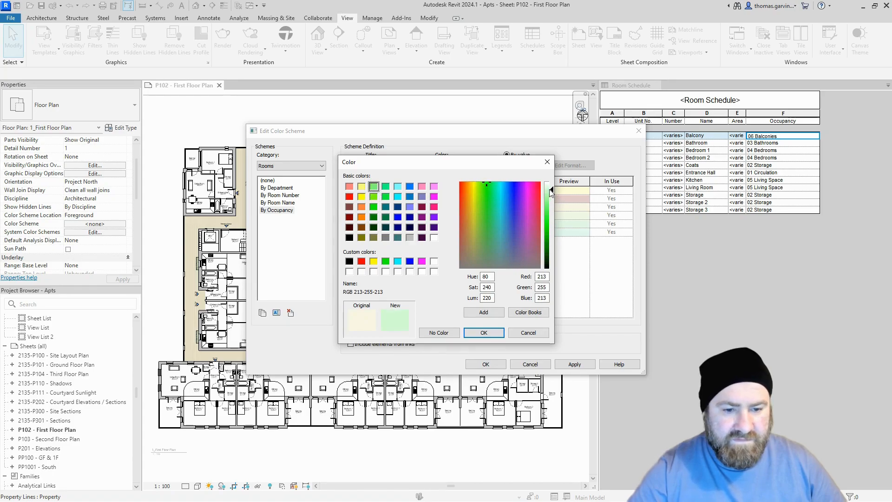
click(484, 333)
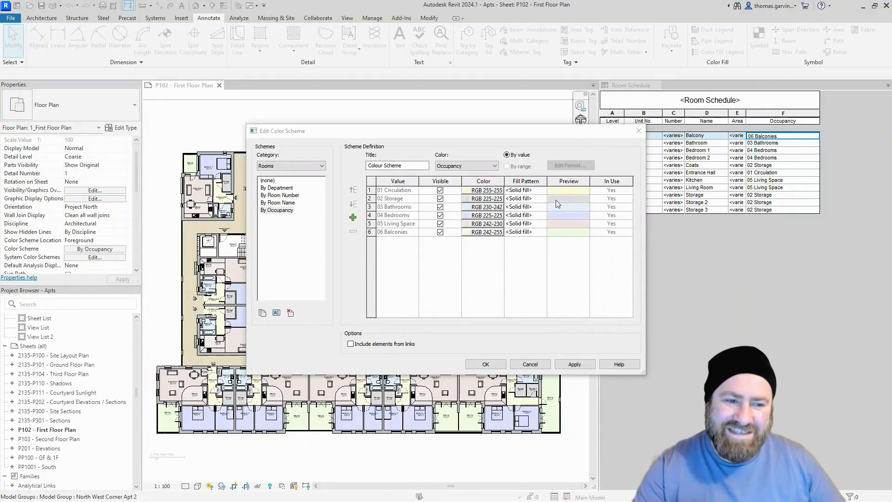
Apply the occupancy color scheme to the floor plan and place its color fill legend in the central courtyard
click(485, 364)
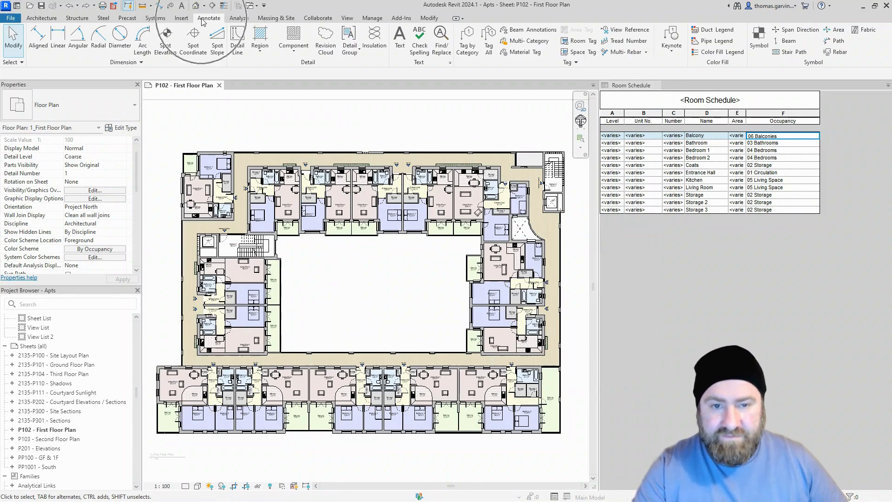
click(723, 53)
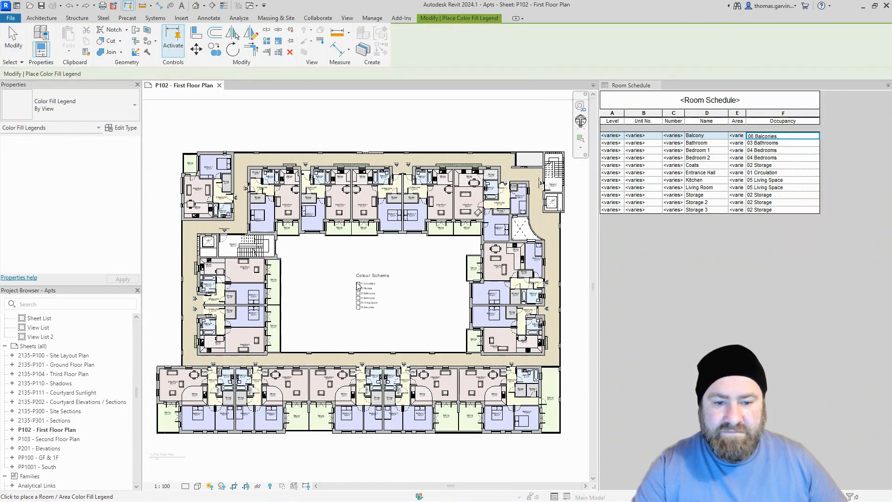
click(359, 289)
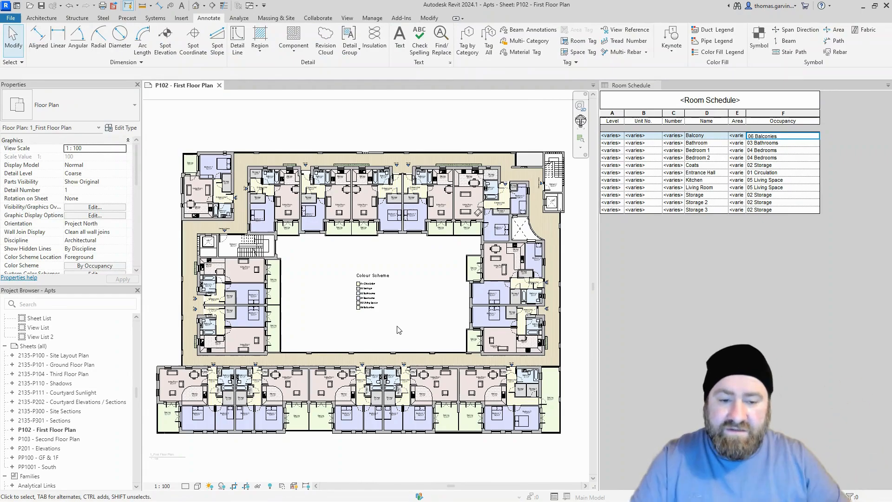
Edit the color fill legend's type properties, setting the swatch width to 15 and the swatch height to 7.5
click(370, 295)
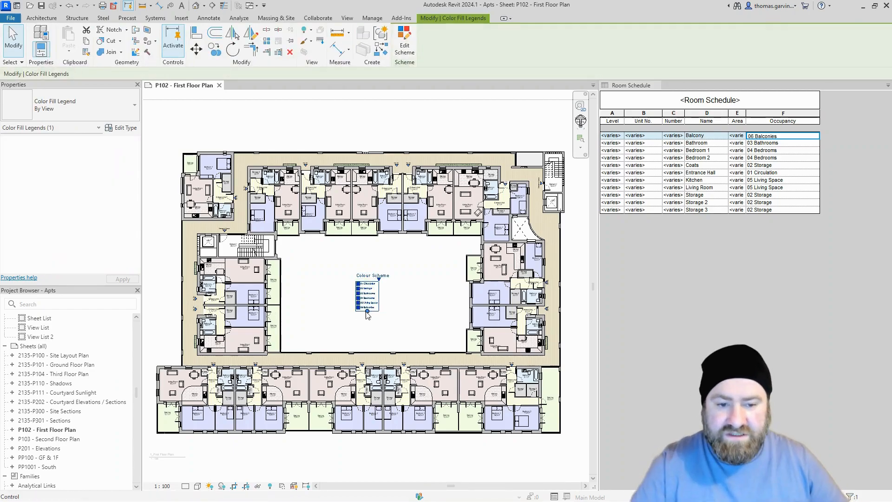
scroll(368, 292, up, 6)
click(510, 284)
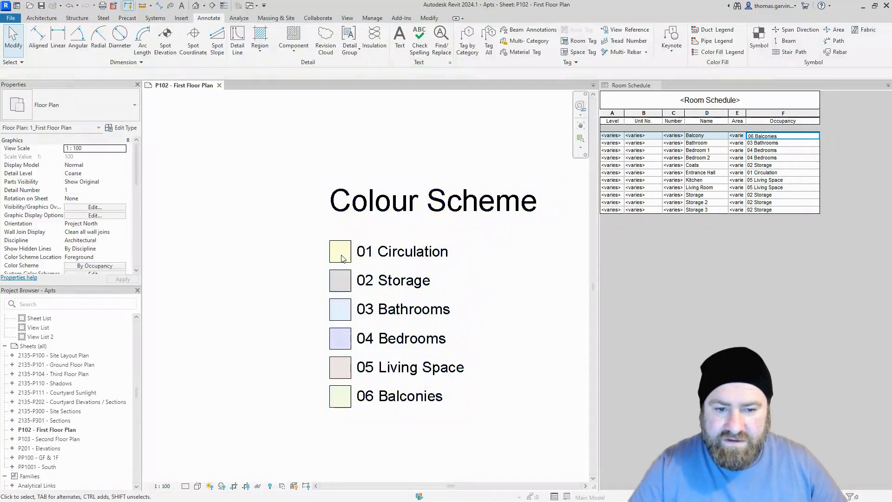
click(396, 265)
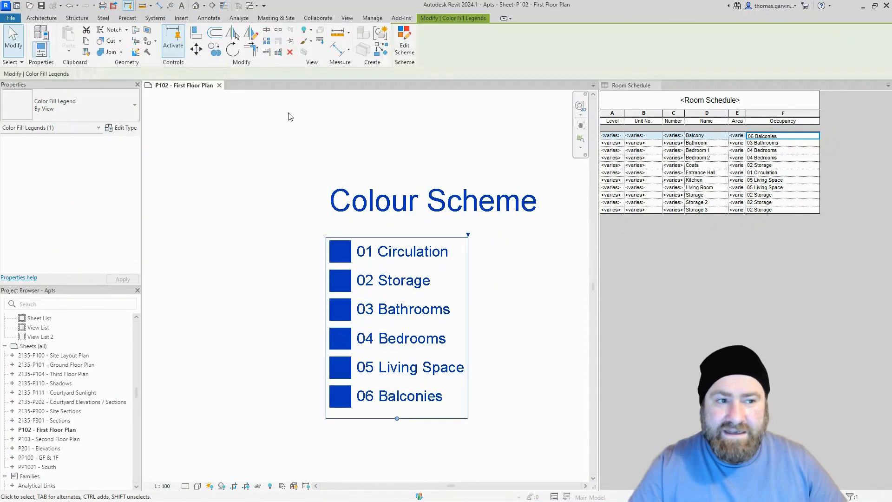
click(126, 129)
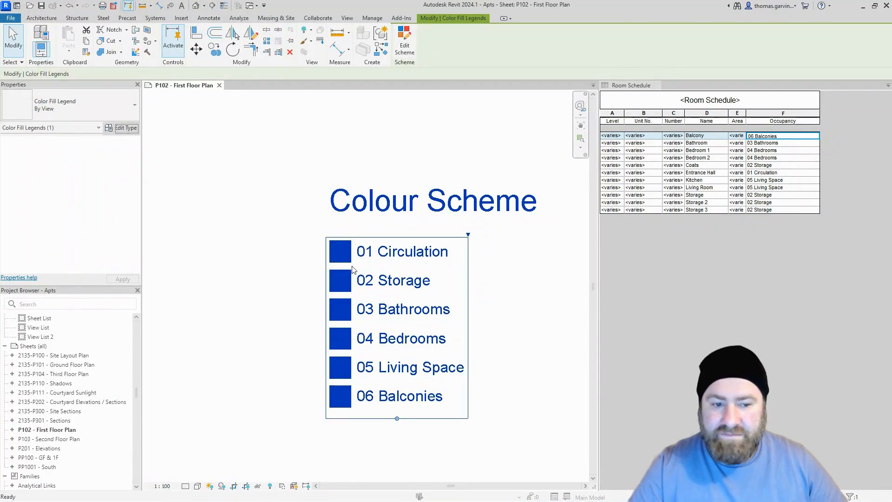
click(513, 217)
text(15)
click(513, 225)
text(7.5)
click(521, 233)
click(637, 408)
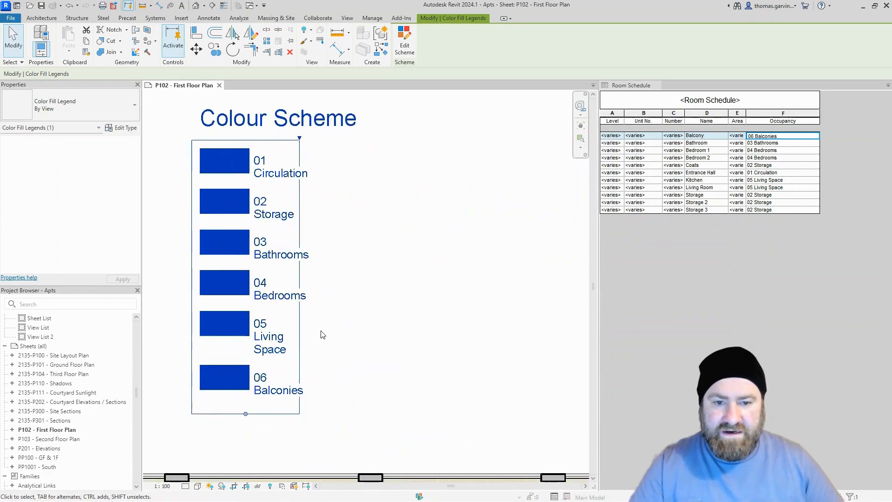
Widen the color fill legend so that each occupancy label fits on a single line
drag(300, 139, 398, 141)
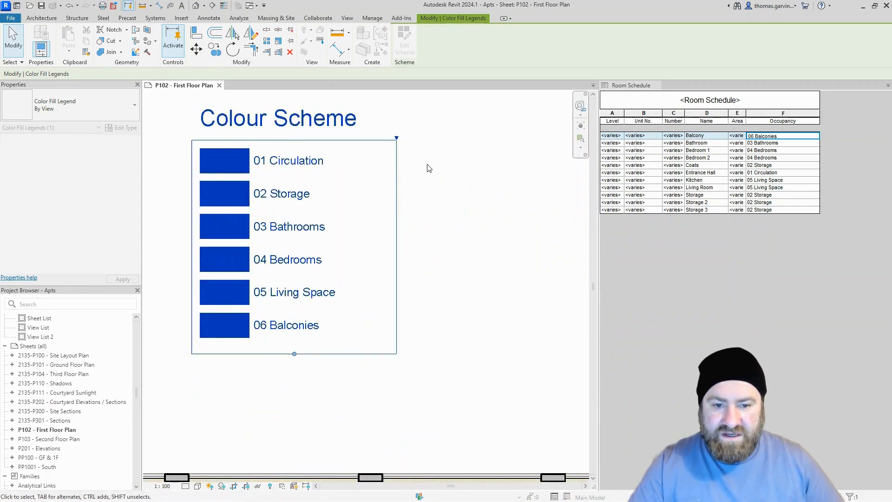
click(456, 205)
scroll(453, 254, down, 4)
scroll(457, 286, down, 4)
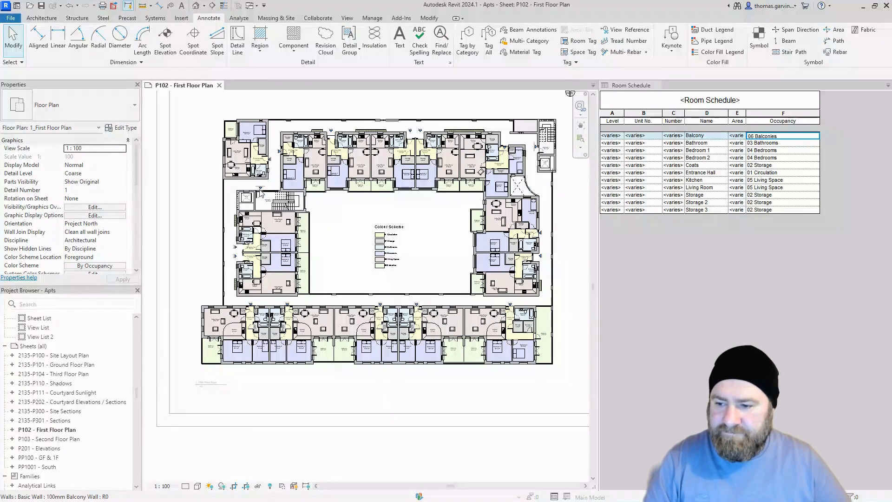
Open the By Occupancy color scheme and check the RGB values of the 01 Circulation and 02 Storage colors
scroll(363, 263, up, 3)
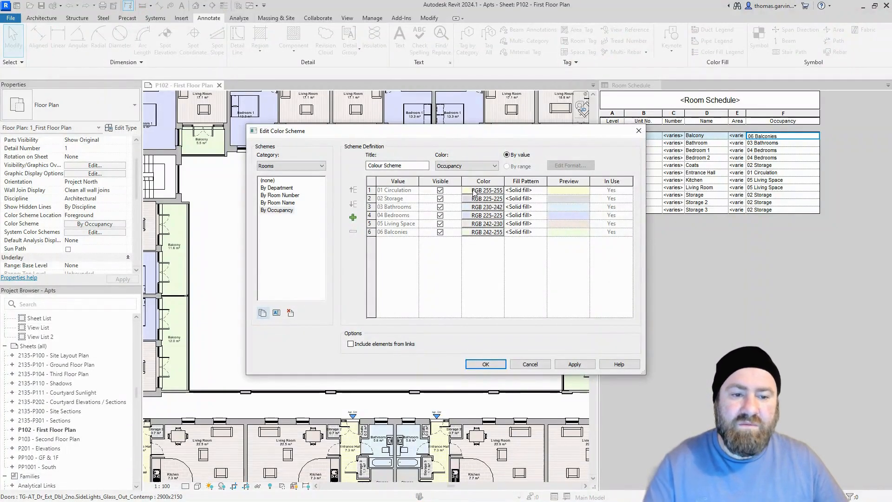
click(475, 191)
click(544, 276)
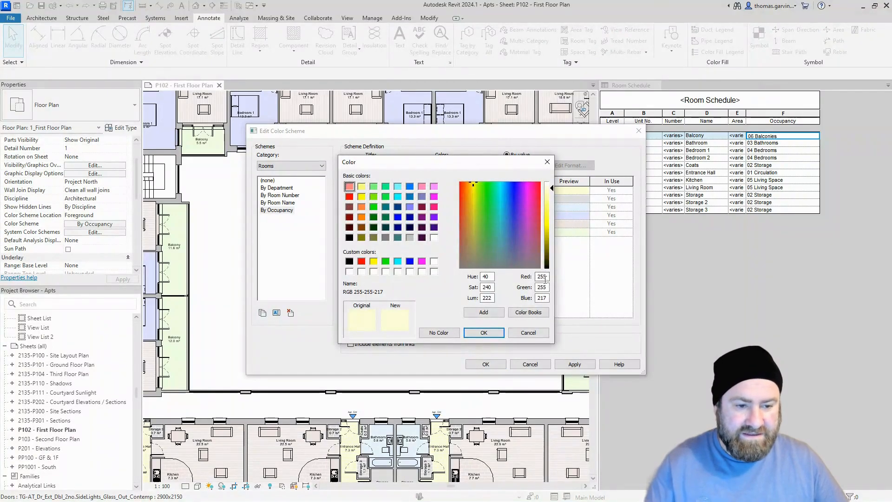
click(543, 287)
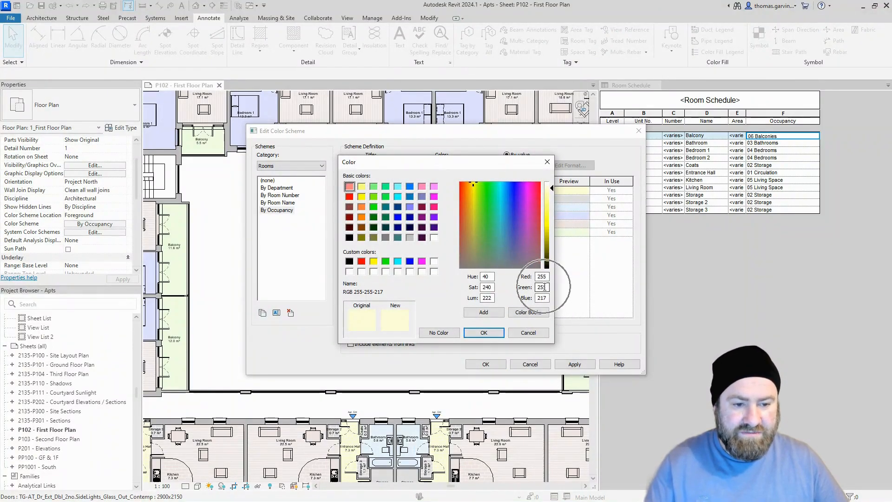
click(538, 332)
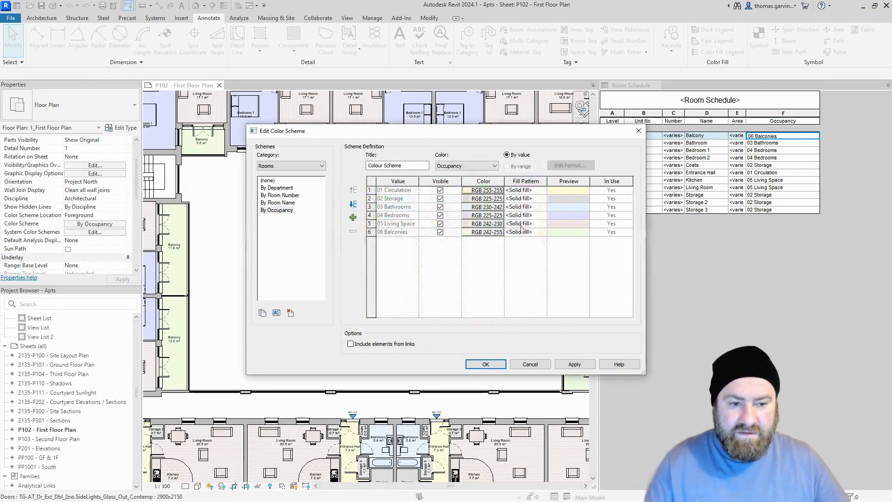
click(479, 199)
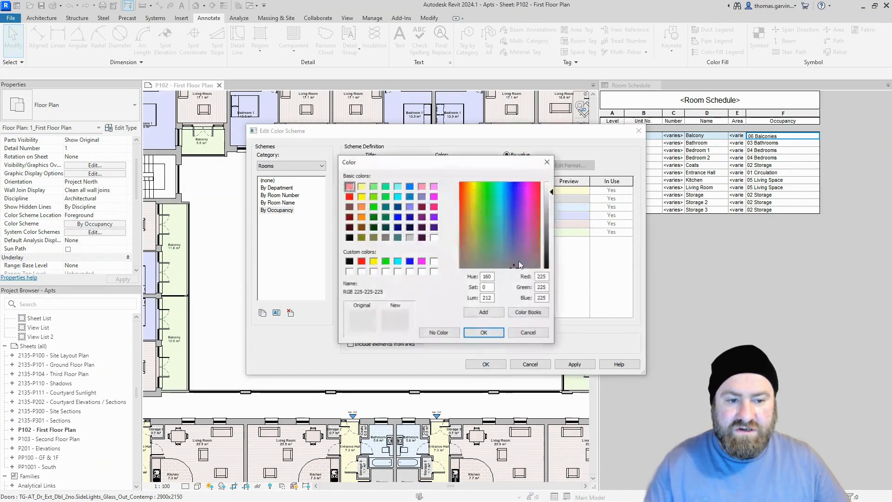
click(483, 333)
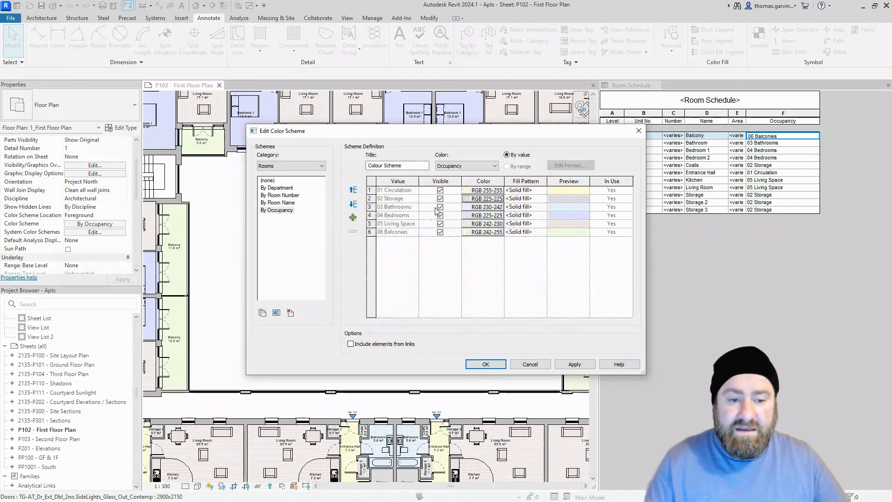
Check the RGB values of the 03 Bathrooms color and close the color scheme
click(476, 210)
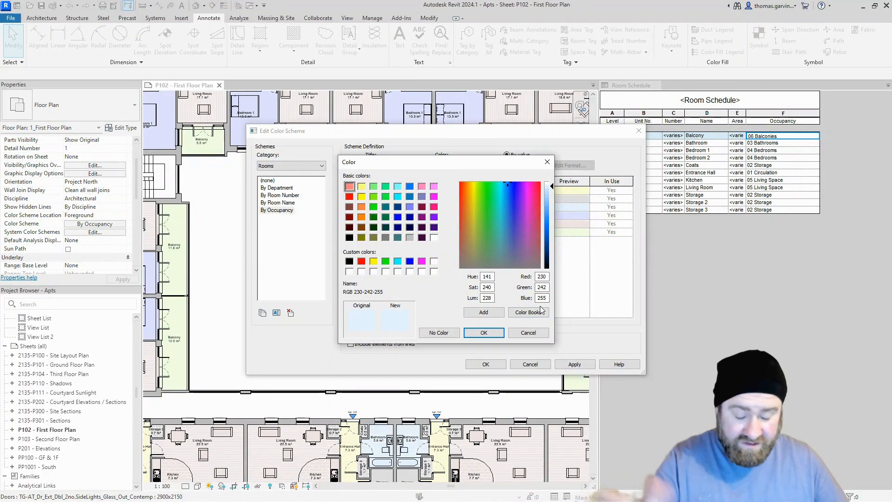
click(485, 333)
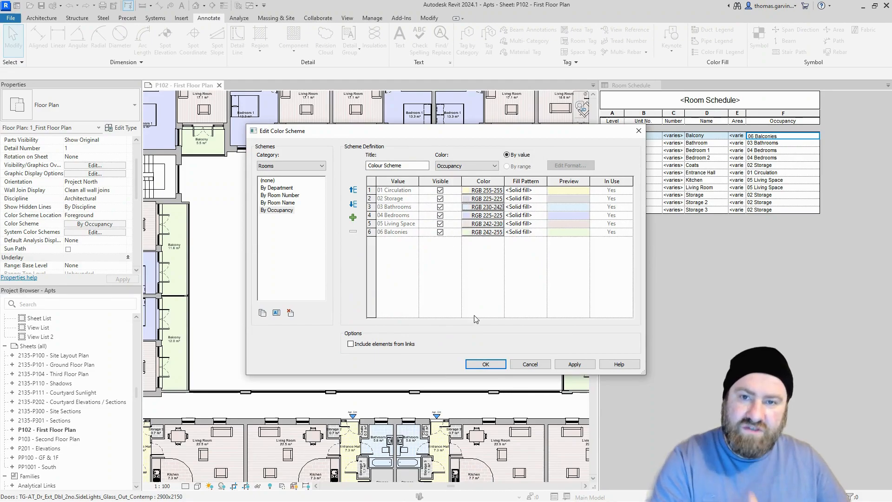
click(498, 362)
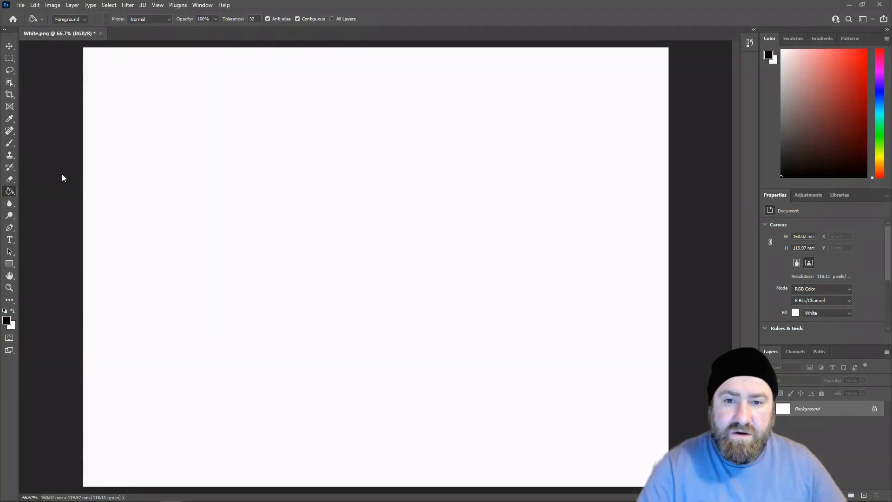
Switch to Photoshop and set the White.png document's background fill to RGB 255, 255, 217
right_click(14, 196)
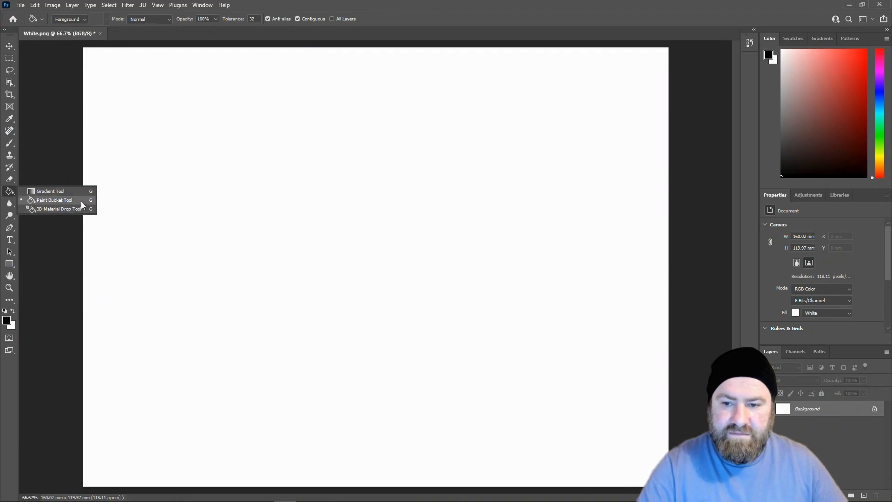
click(54, 200)
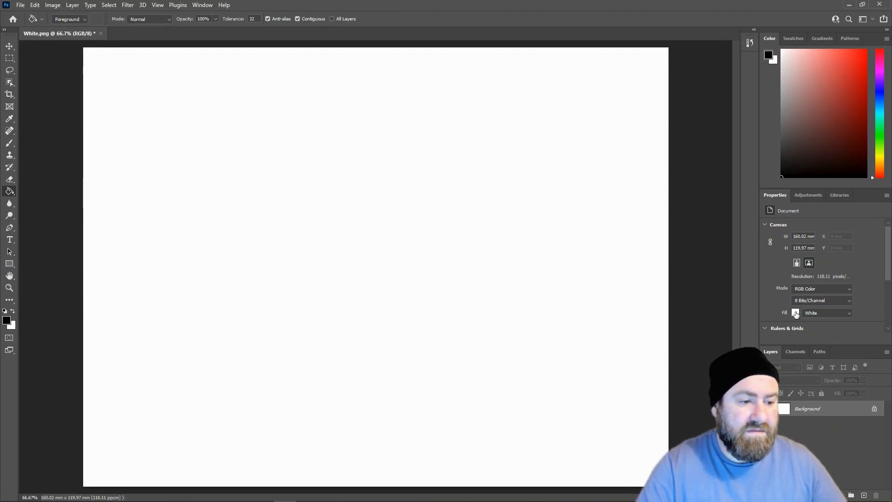
click(796, 314)
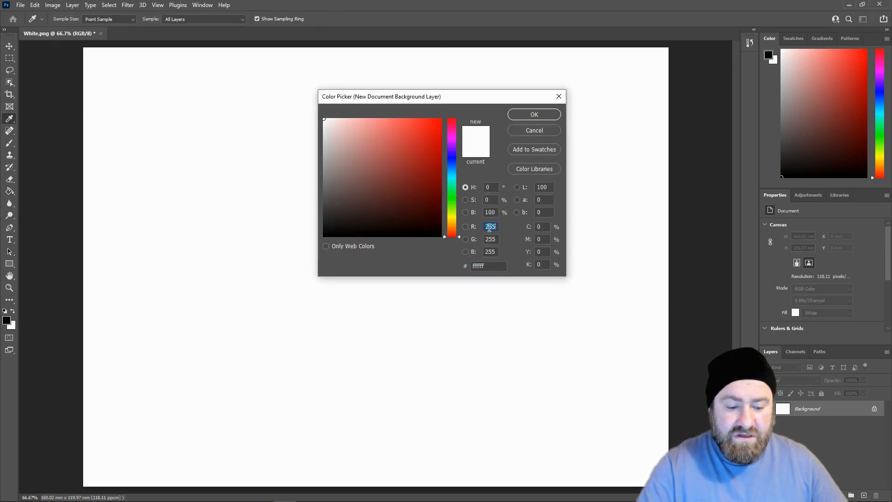
click(490, 228)
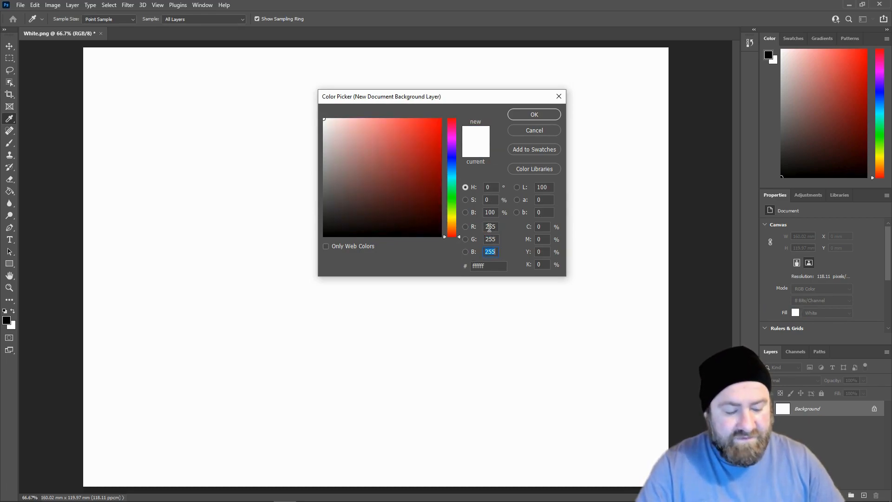
text(217)
click(533, 114)
key(g)
Save the pale yellow swatch in the Swatches folder as a PNG named Occupancy01, with the smallest file size
click(21, 5)
click(37, 116)
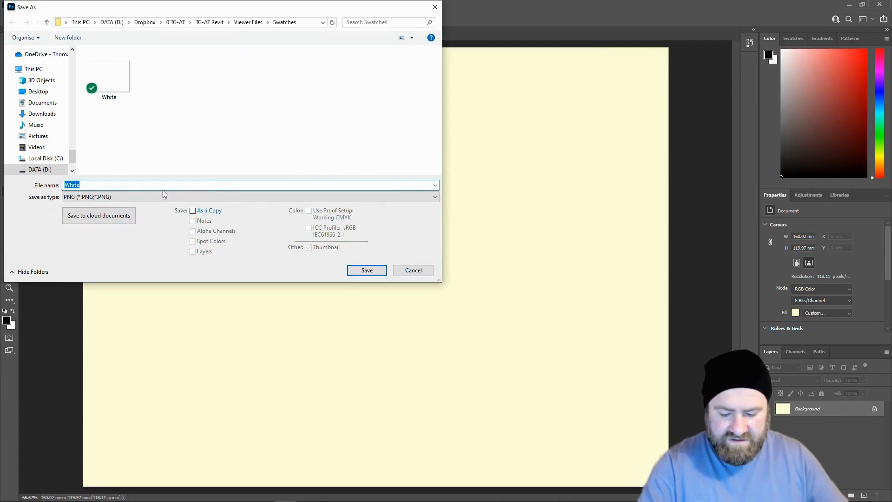
text(Occupancy01)
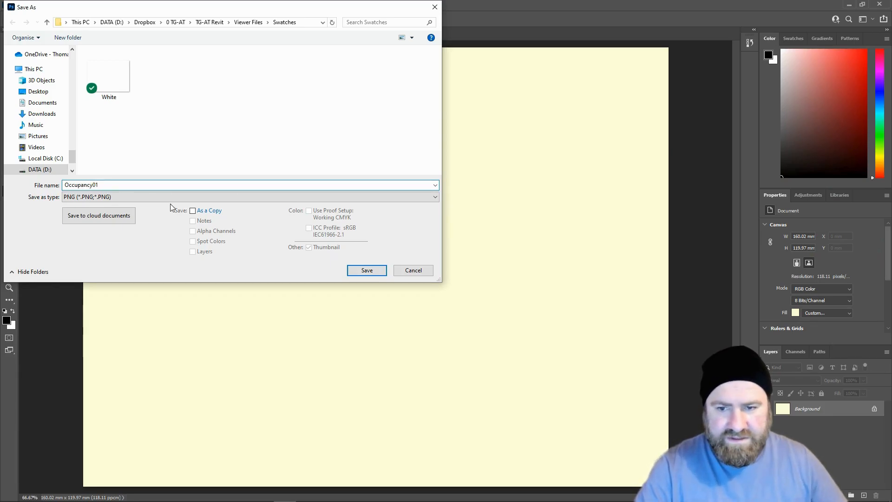
click(367, 271)
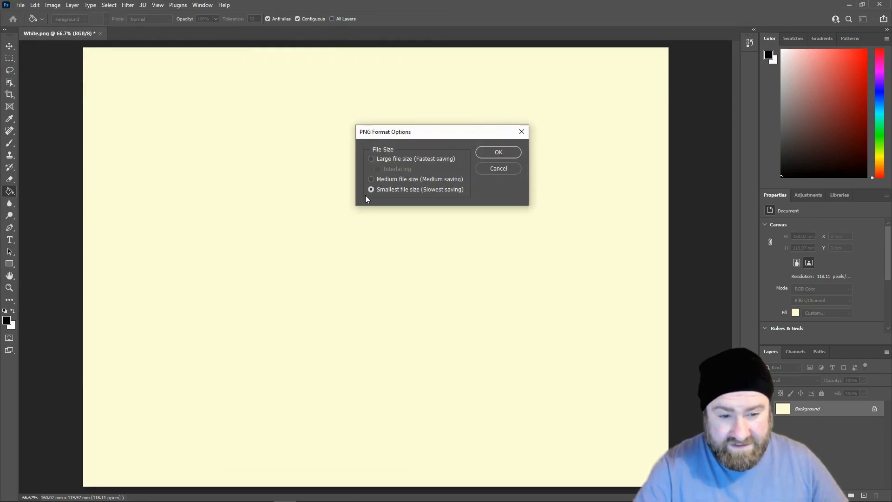
click(499, 153)
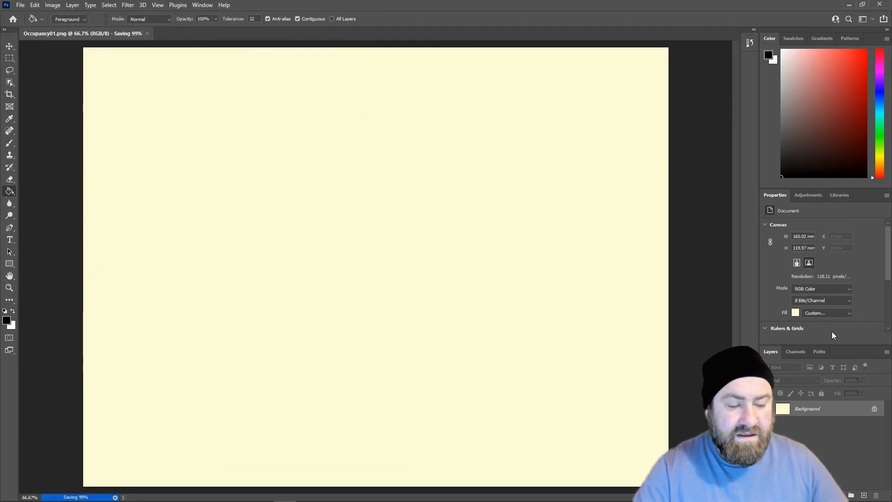
Set the document's background fill to light grey, RGB 225, 225, 225
click(796, 313)
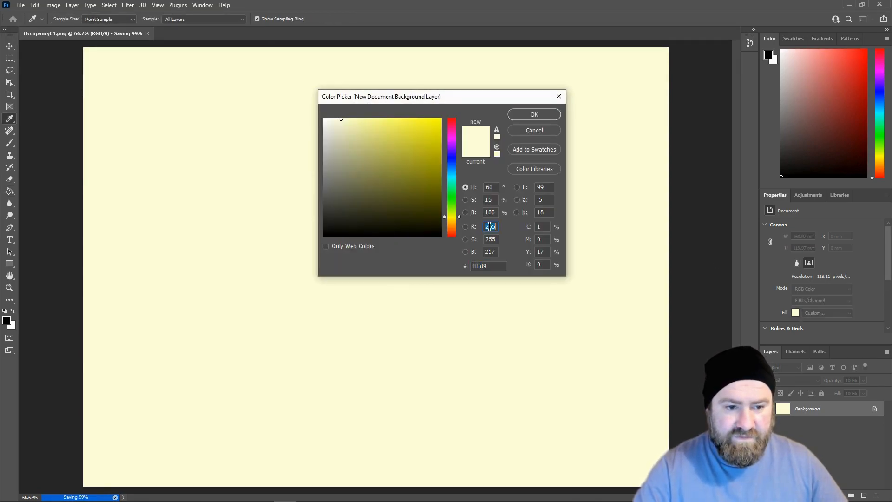
text(225)
key(Tab)
text(25)
key(BackSpace)
text(25)
key(Tab)
text(22)
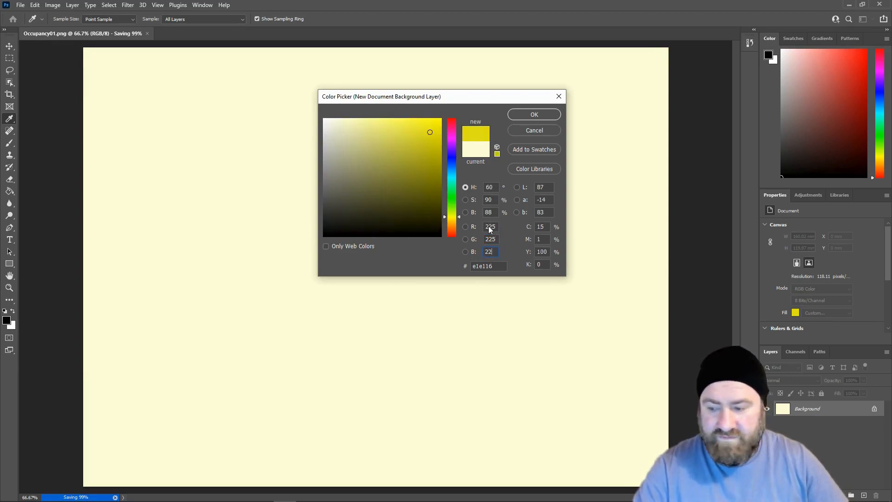
text(5)
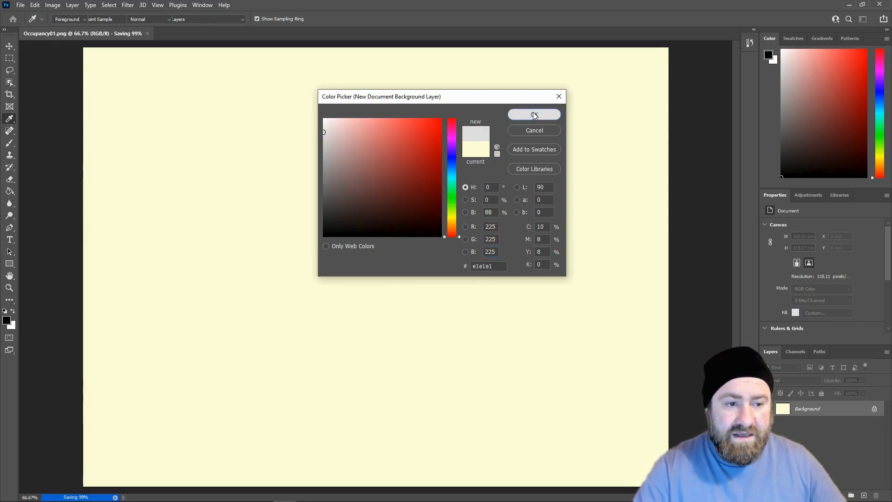
click(535, 115)
key(g)
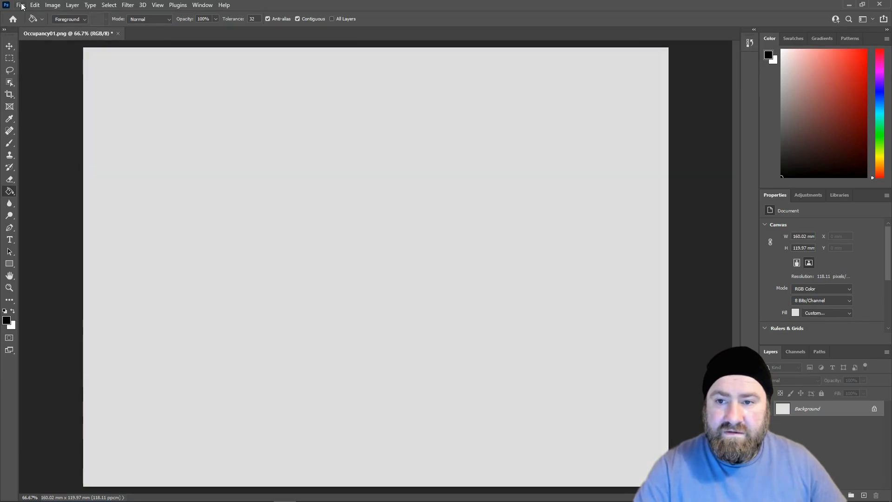
Save the grey swatch as a new PNG named Occupancy02, with the smallest file size
click(21, 6)
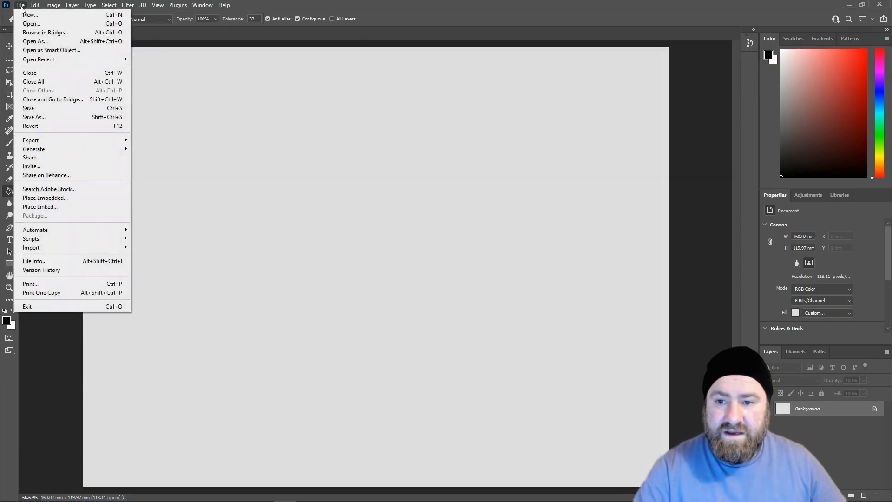
click(40, 118)
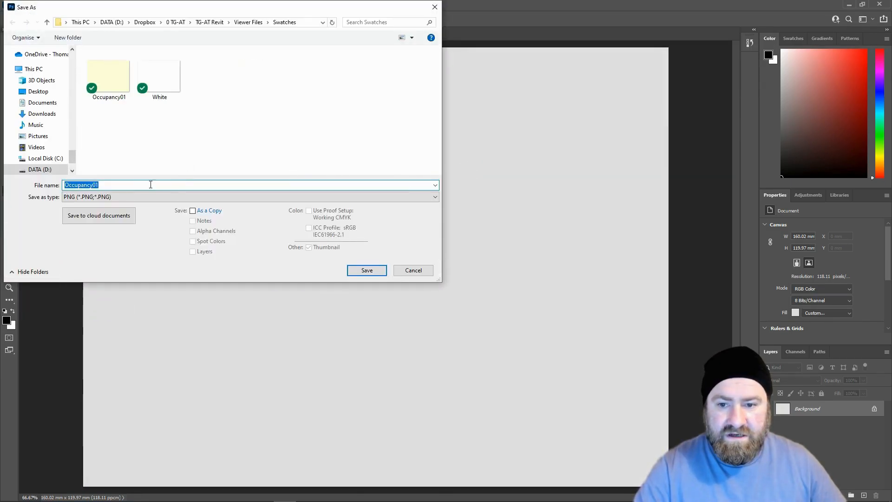
key(BackSpace)
text(2)
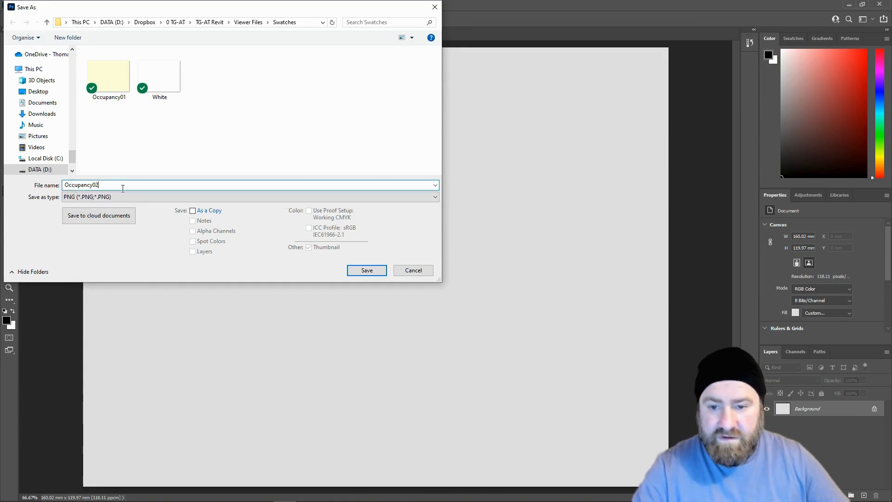
click(369, 272)
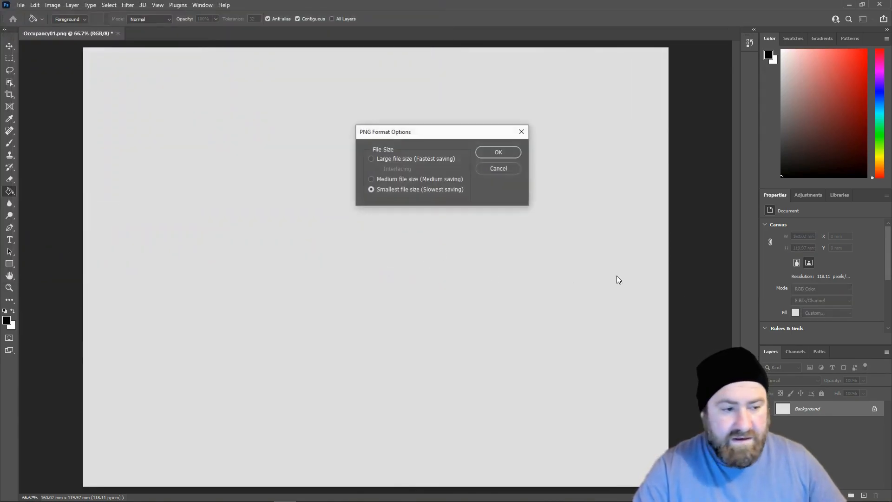
click(498, 152)
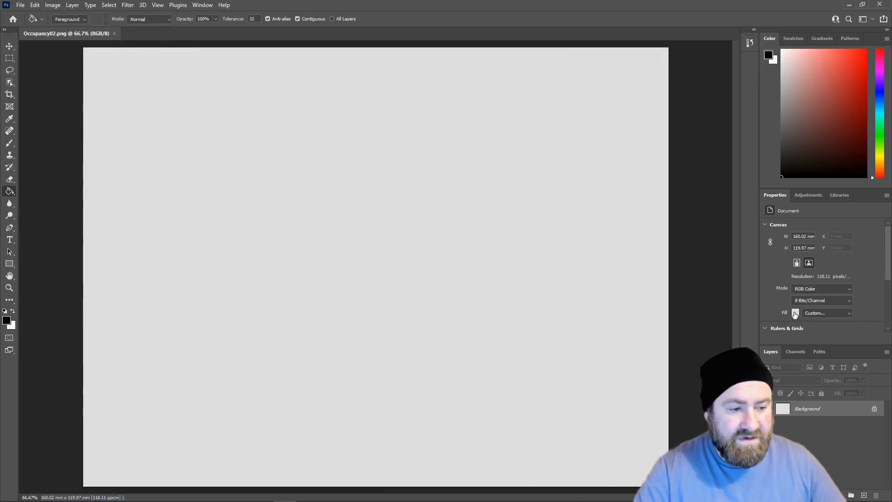
Set the document's background fill to pale blue, RGB 230, 242, 255
click(795, 313)
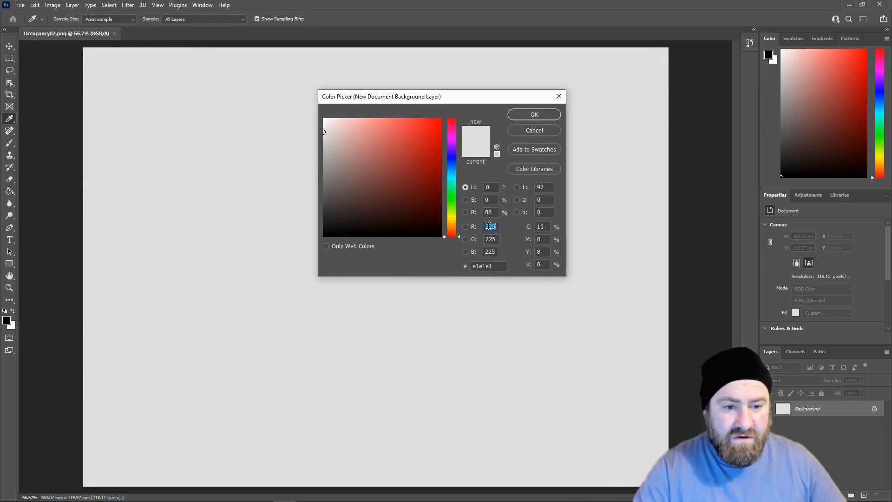
text(230)
key(Tab)
text(242255)
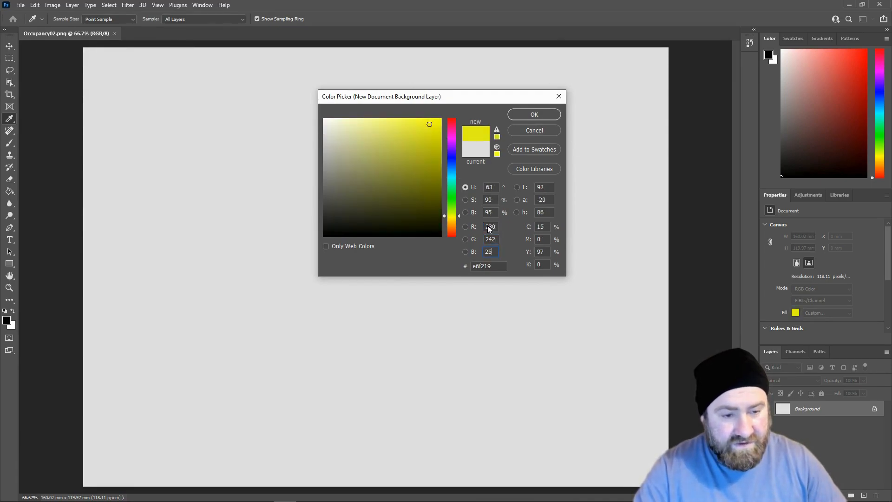
click(534, 113)
key(g)
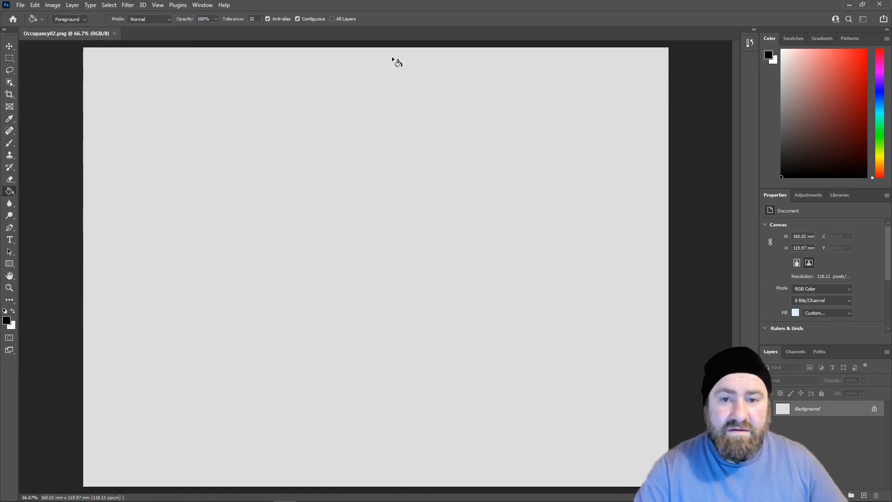
Save the pale blue swatch as a new PNG named Occupancy03 in the Swatches folder
click(21, 5)
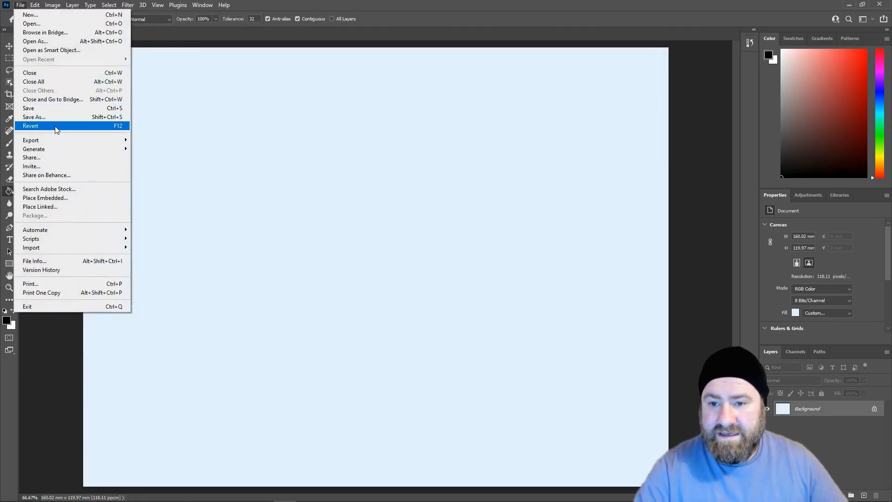
click(47, 117)
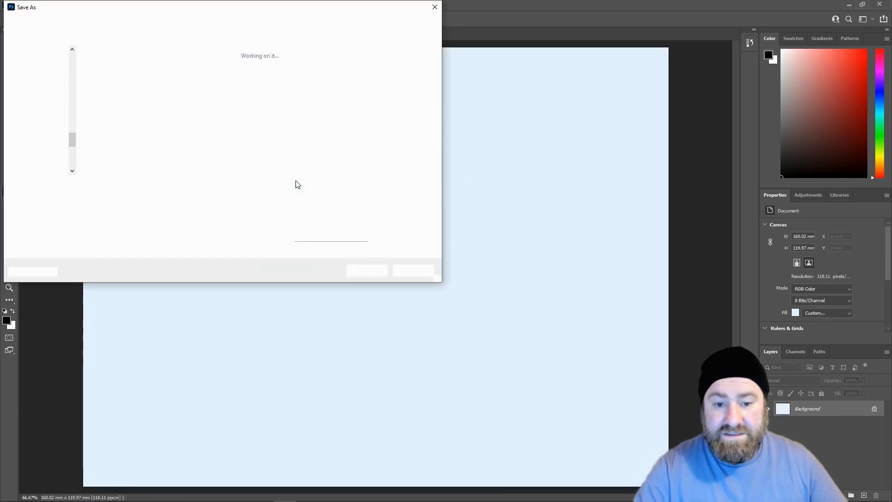
click(158, 187)
key(BackSpace)
text(3)
click(280, 259)
click(362, 270)
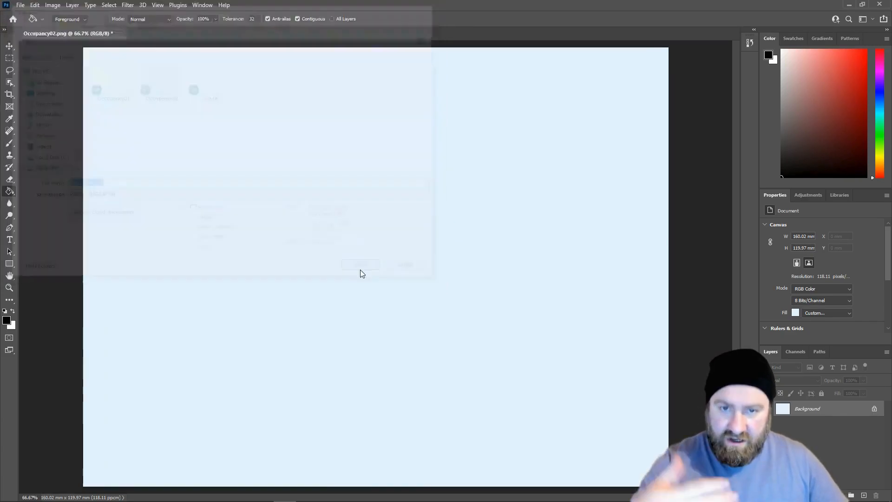
key(Return)
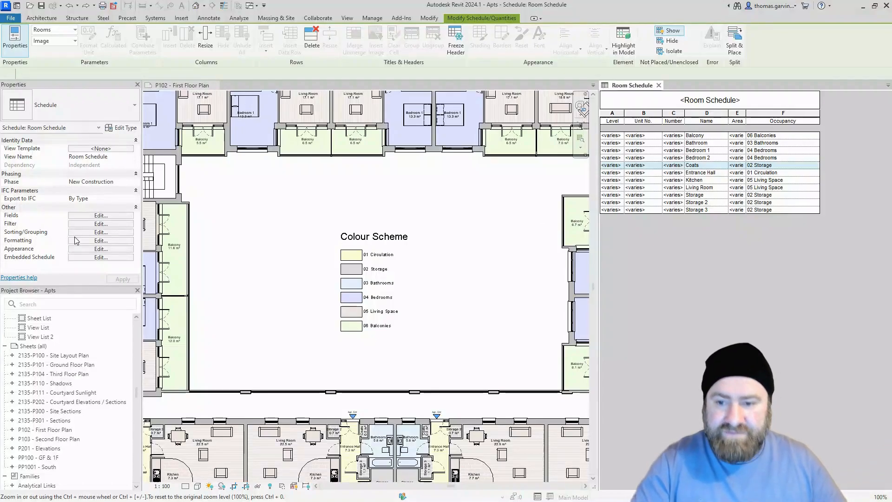
Switch to Revit and add the Image field to the Room Schedule after Occupancy
click(93, 216)
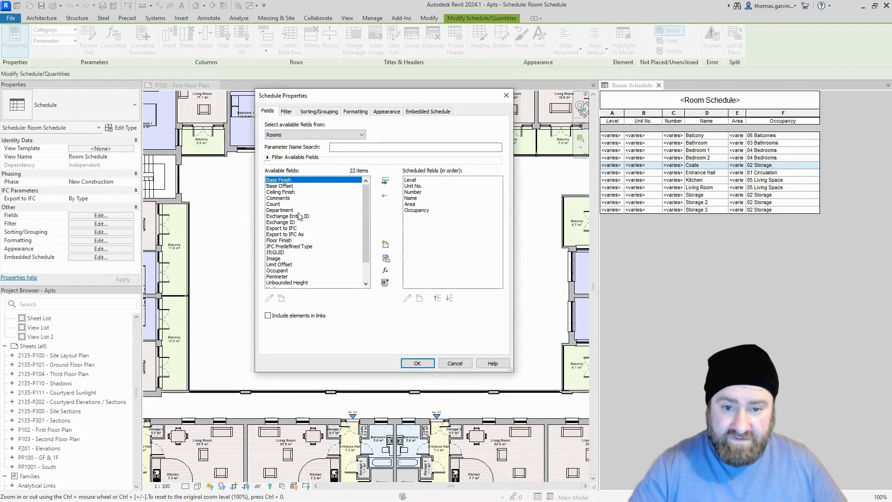
click(279, 259)
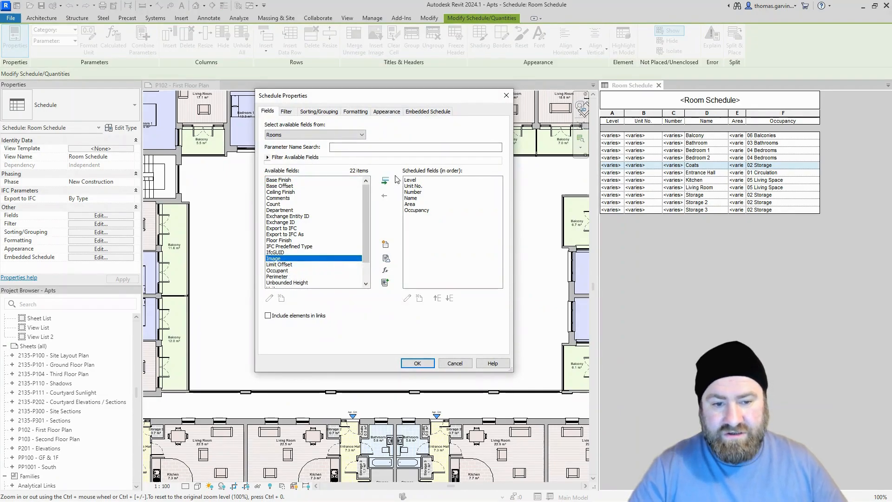
click(385, 181)
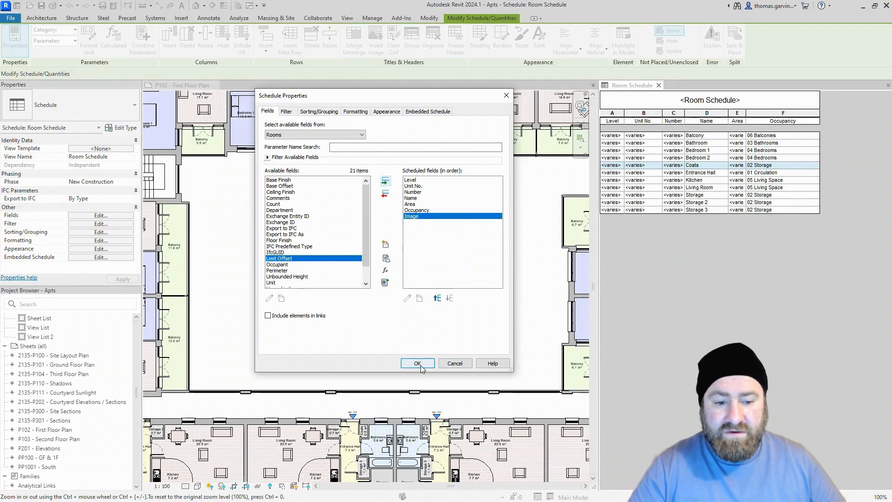
click(417, 363)
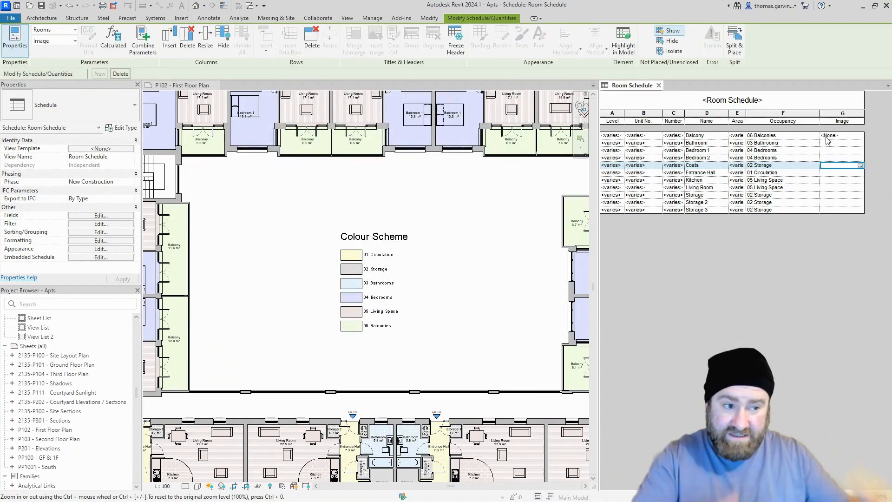
Load Occupancy06.png from the Swatches folder and assign it as the image for the Balcony row
click(856, 136)
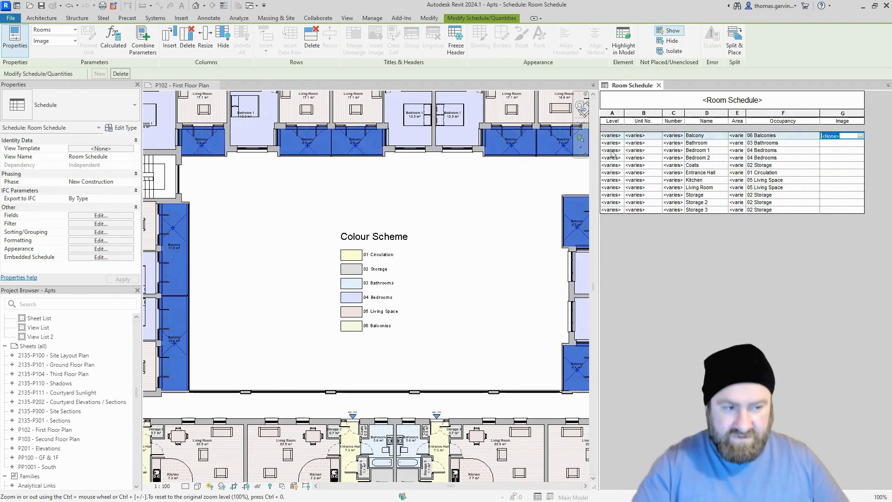
click(861, 137)
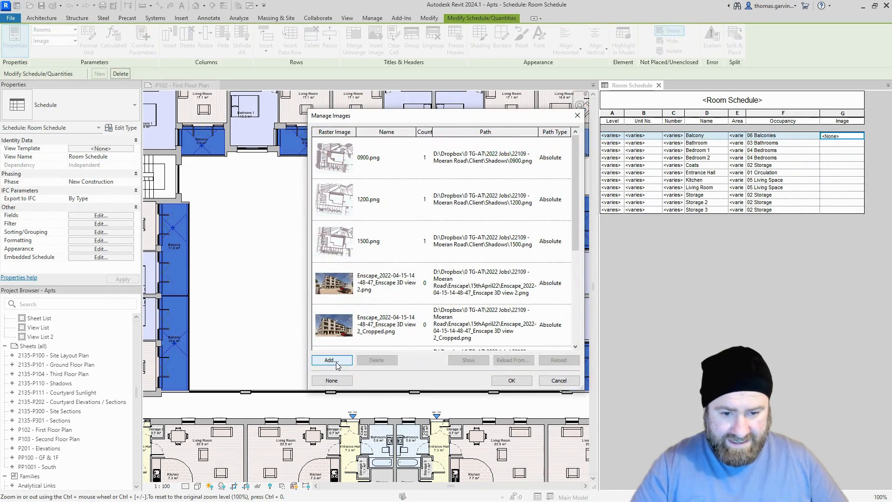
click(331, 360)
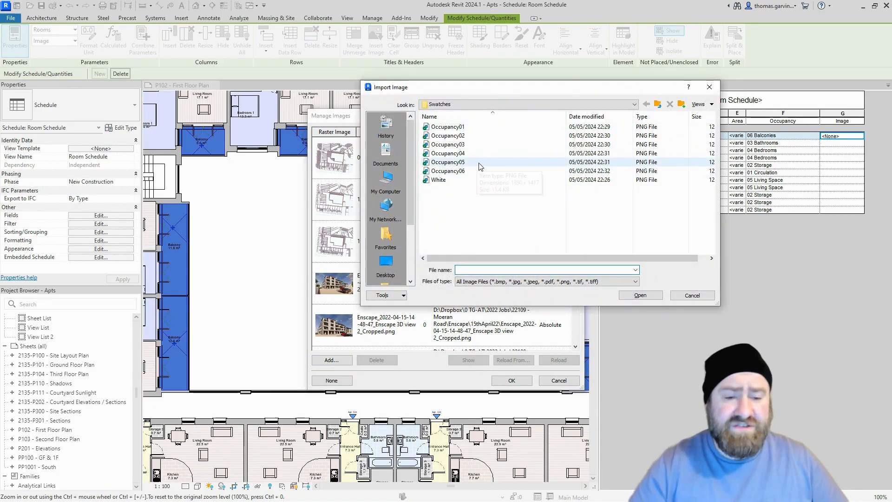
click(489, 171)
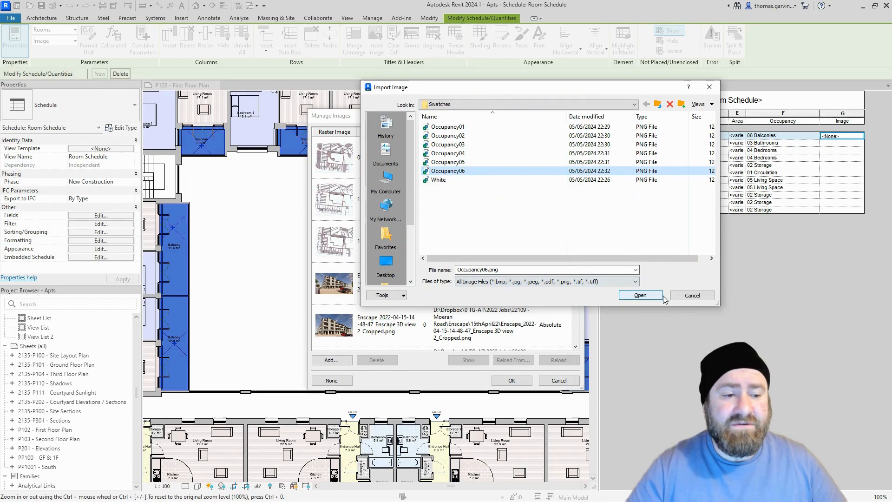
click(641, 295)
click(512, 381)
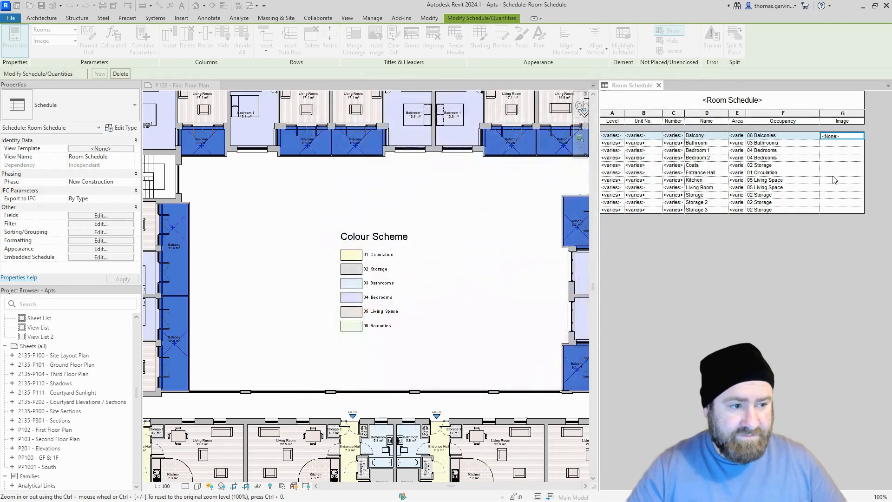
Load Occupancy03.png from the Swatches folder and assign it as the image for the Bathroom row
click(855, 144)
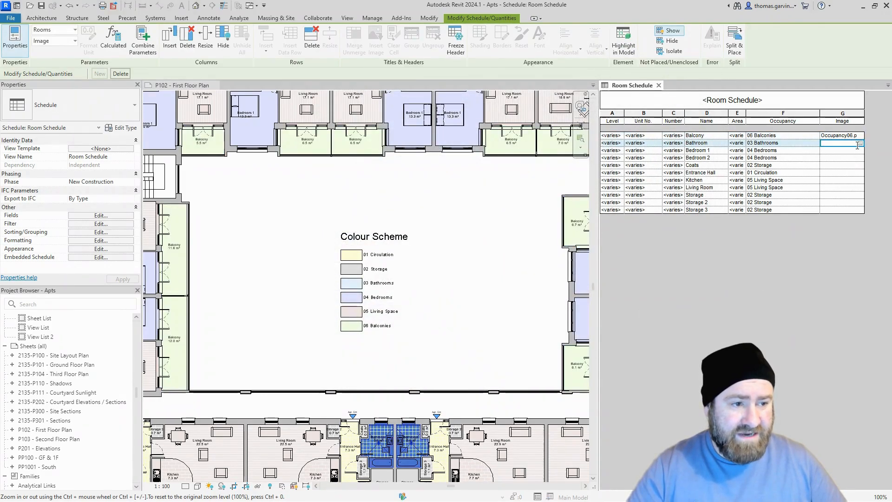
click(861, 144)
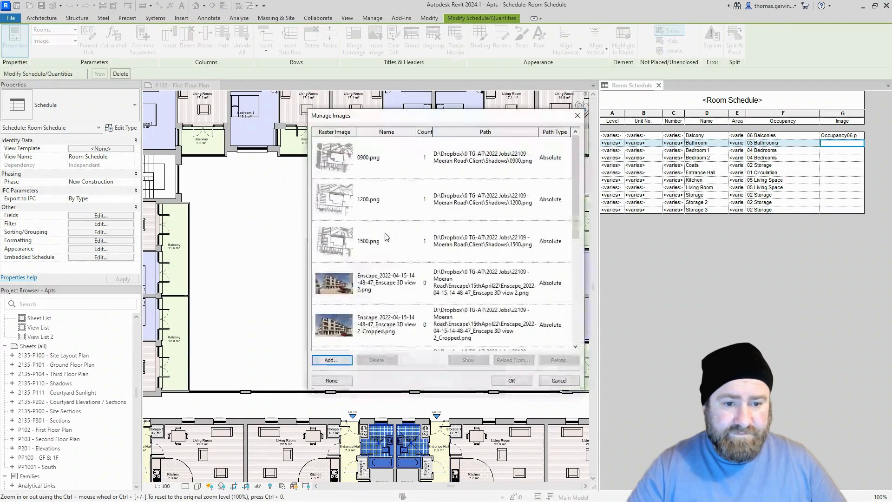
click(331, 360)
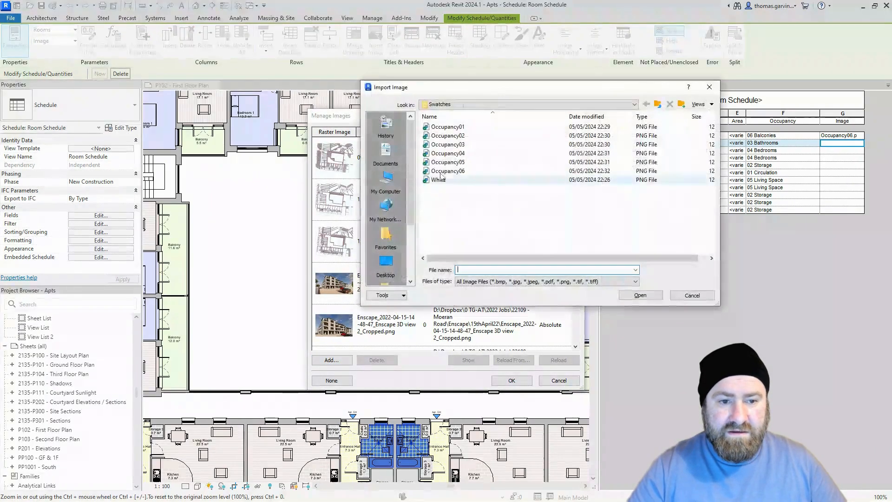
click(463, 145)
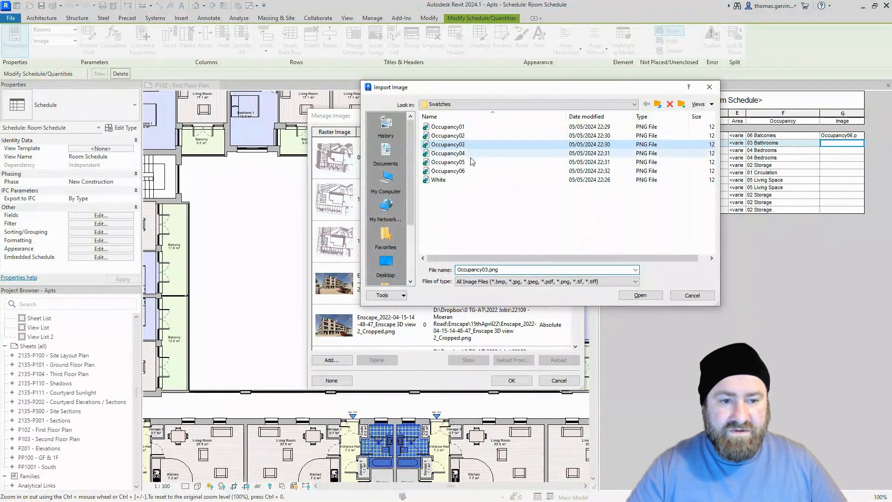
click(641, 295)
click(500, 383)
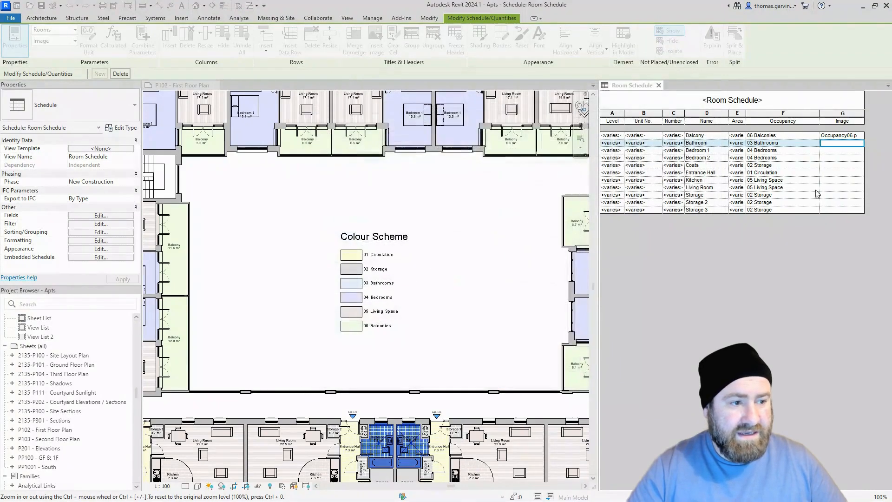
Load Occupancy04.png from the Swatches folder and assign it as the image for the Bedroom 1 row
click(846, 151)
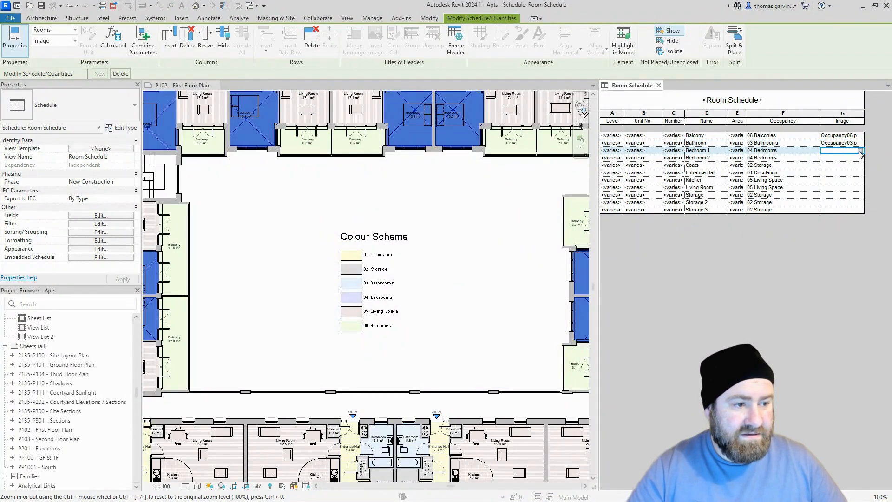
click(860, 152)
click(331, 361)
click(458, 154)
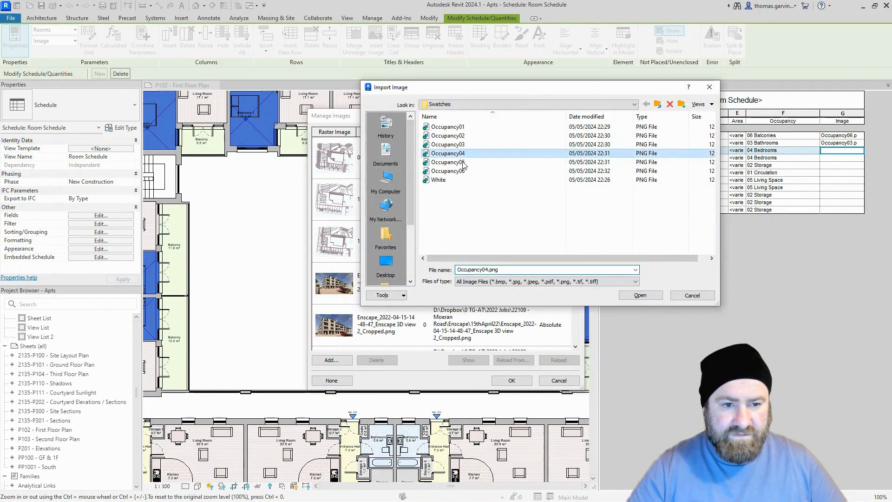
click(640, 295)
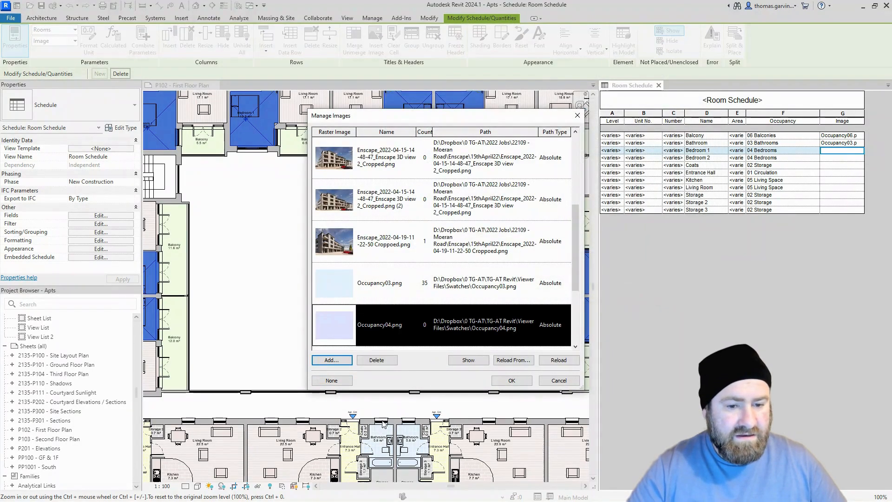
click(511, 381)
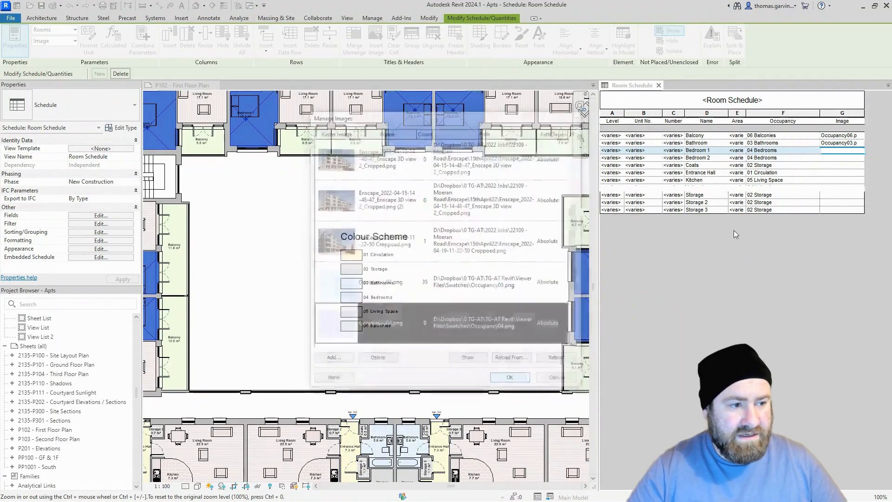
Assign the already loaded Occupancy04.png as the image for the Bedroom 2 row
click(860, 158)
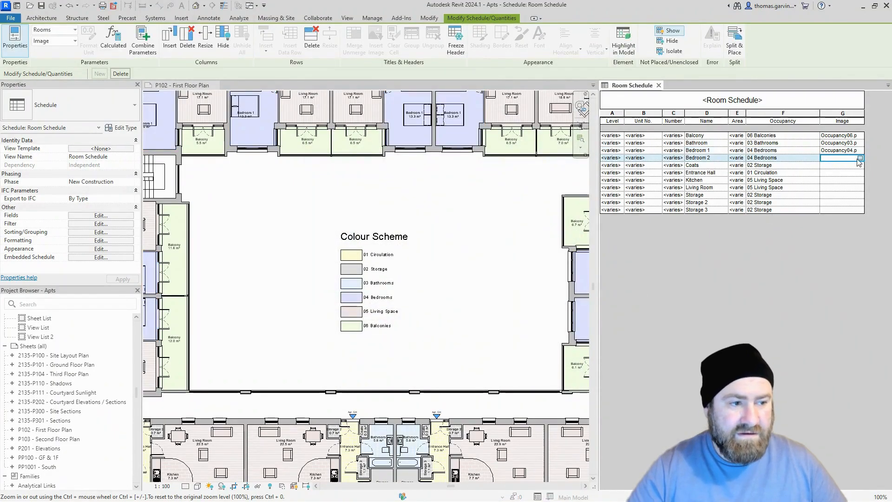
click(860, 159)
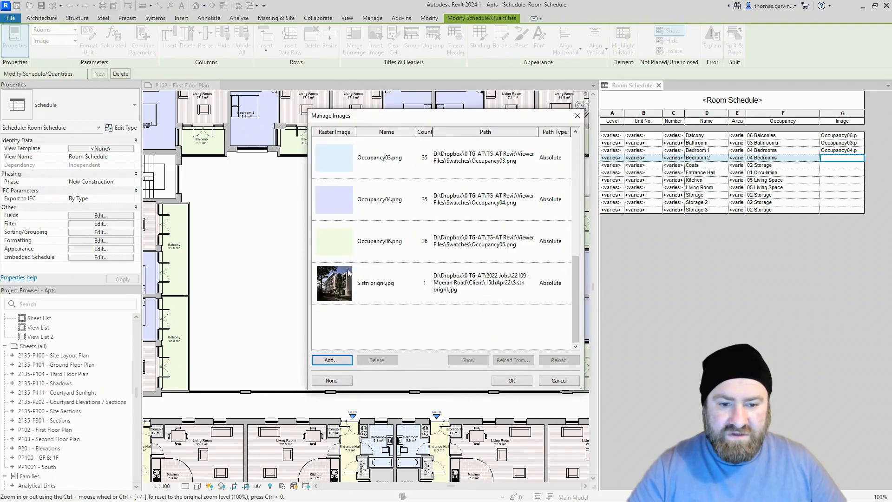
click(342, 188)
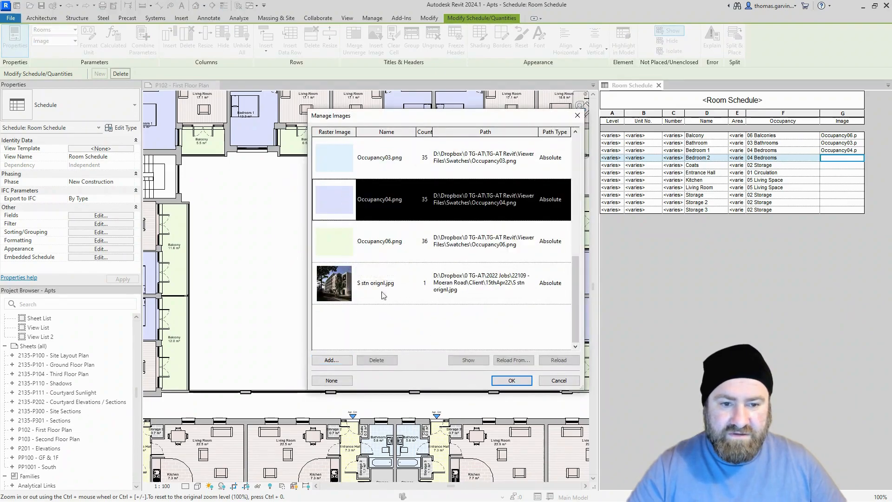
click(512, 381)
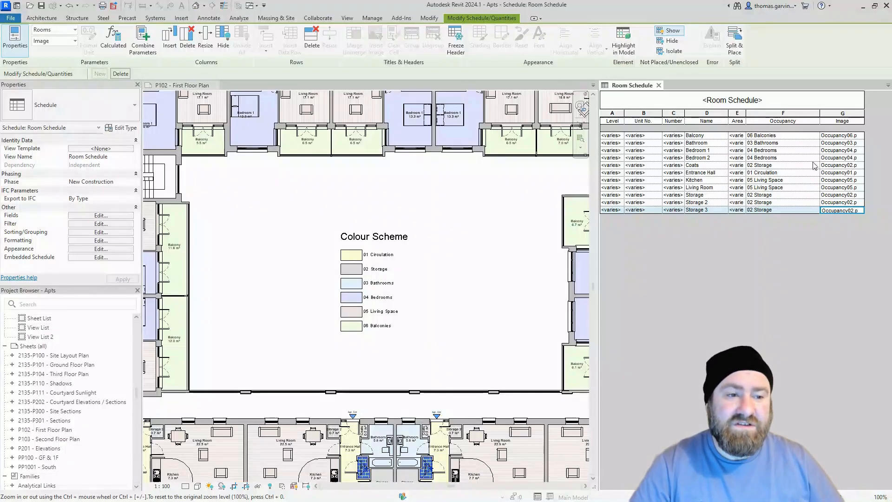
Make the P102 - First Floor Plan sheet active and change the tiled views to tabbed views
click(491, 271)
key(t)
key(w)
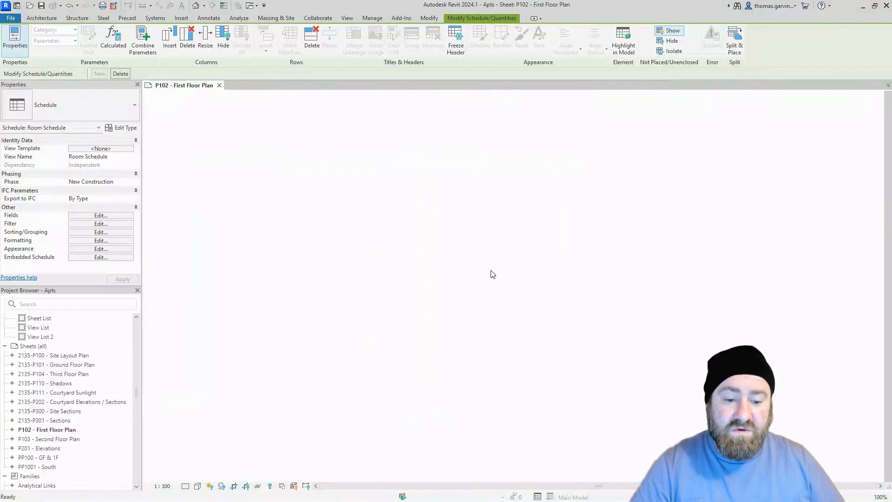
scroll(491, 271, down, 2)
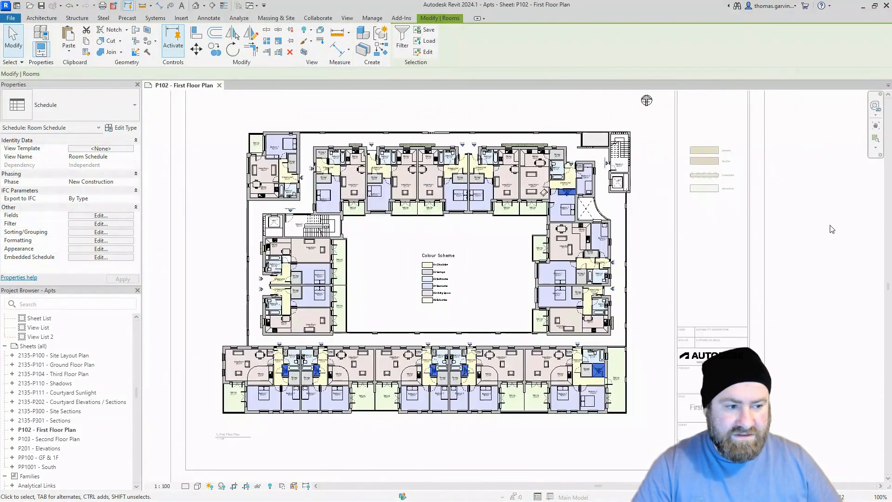
scroll(663, 309, up, 3)
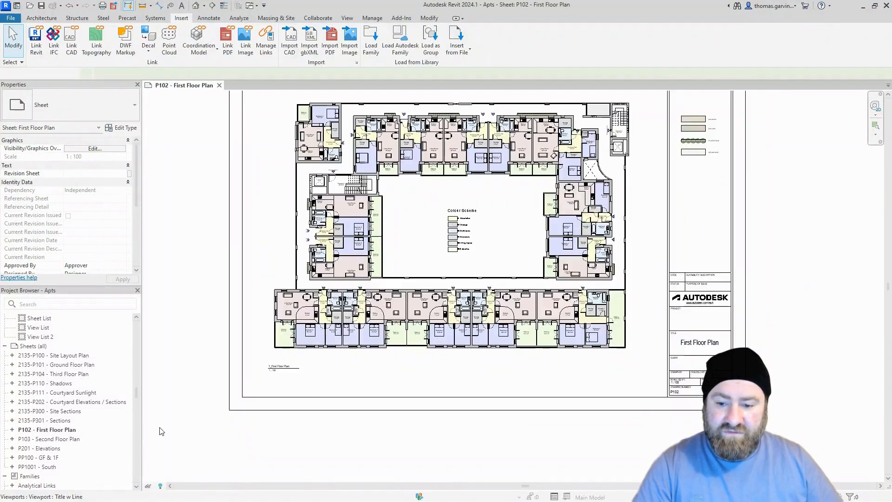
Place the Room Schedule on the P102 sheet, in the empty space to the right of the title block, and inspect its swatches
scroll(64, 401, up, 10)
scroll(64, 401, down, 15)
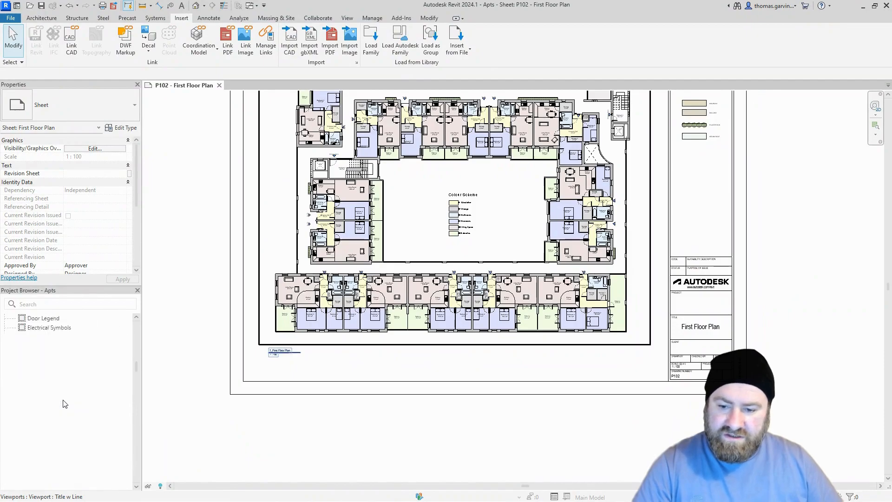
scroll(64, 403, up, 8)
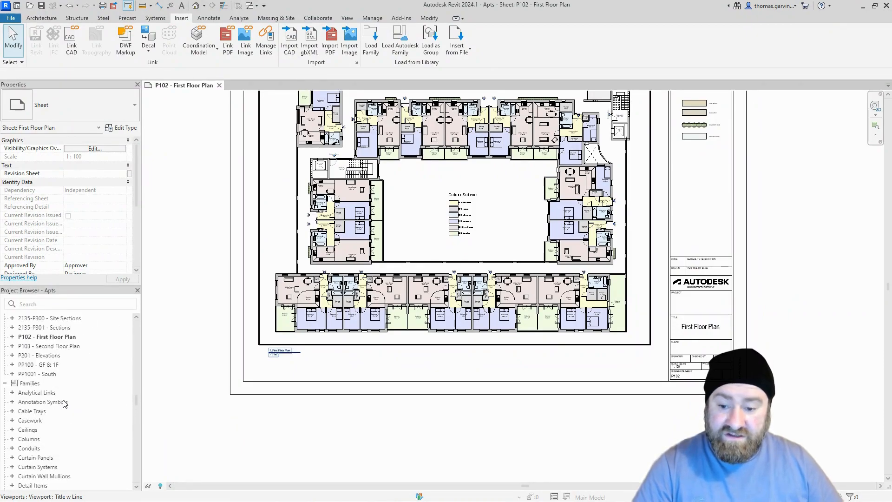
scroll(65, 404, up, 4)
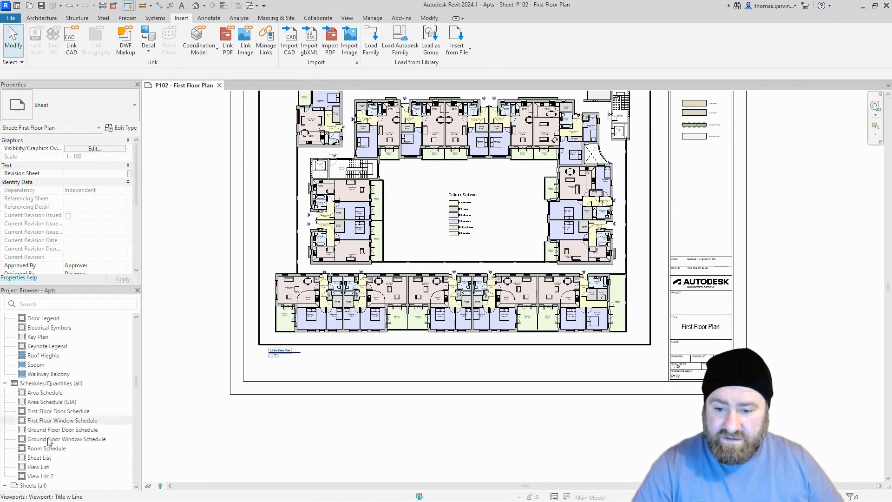
click(38, 450)
click(37, 452)
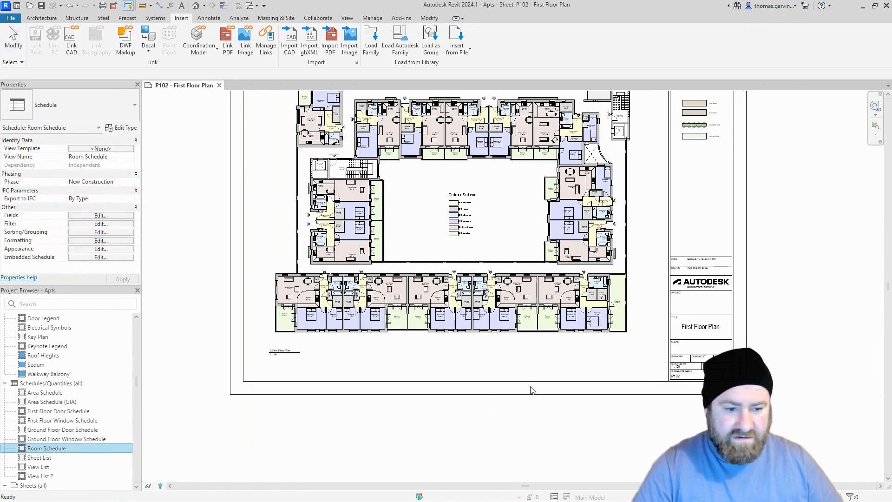
drag(532, 390, 539, 384)
click(807, 215)
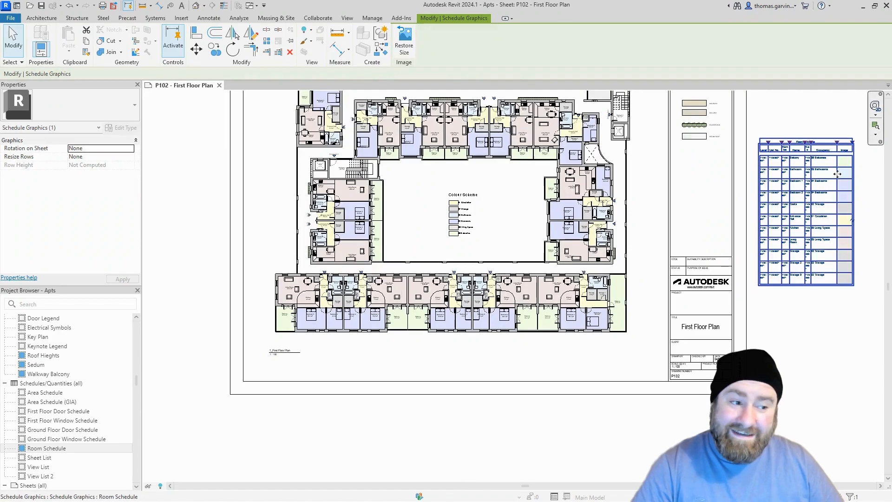
scroll(838, 173, up, 8)
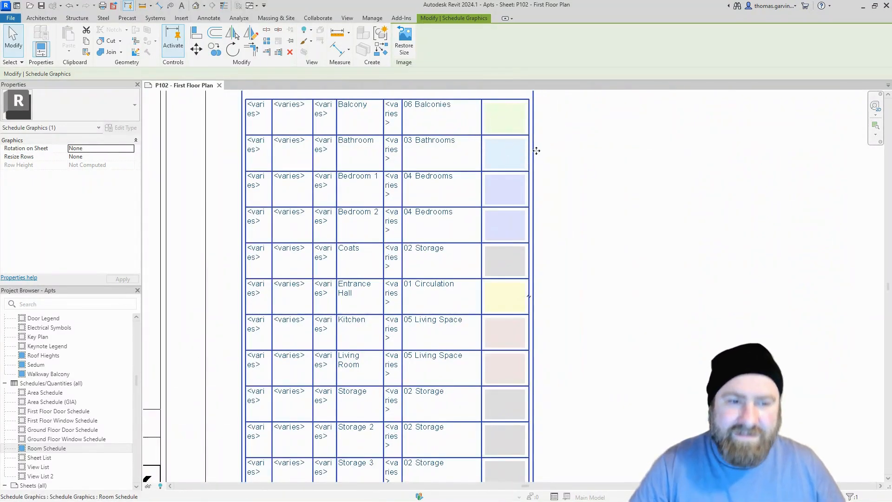
scroll(548, 168, down, 4)
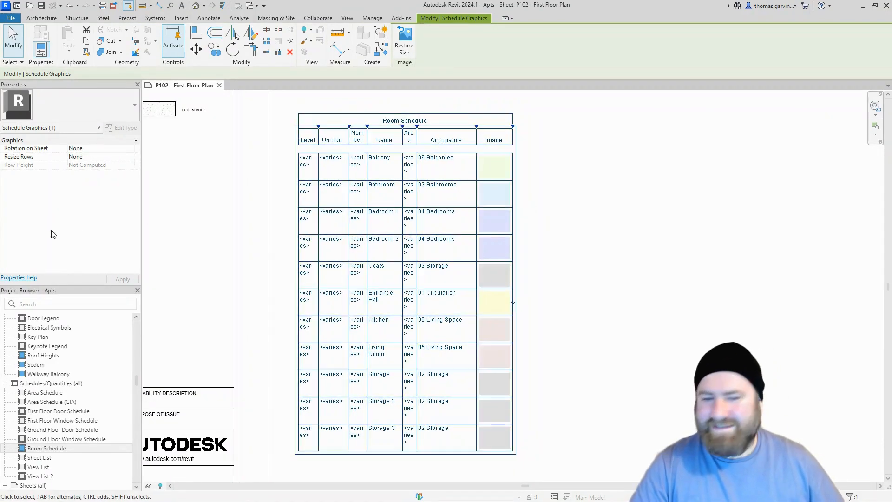
Open the Room Schedule and rename the Image column heading to Colour Scheme
click(46, 448)
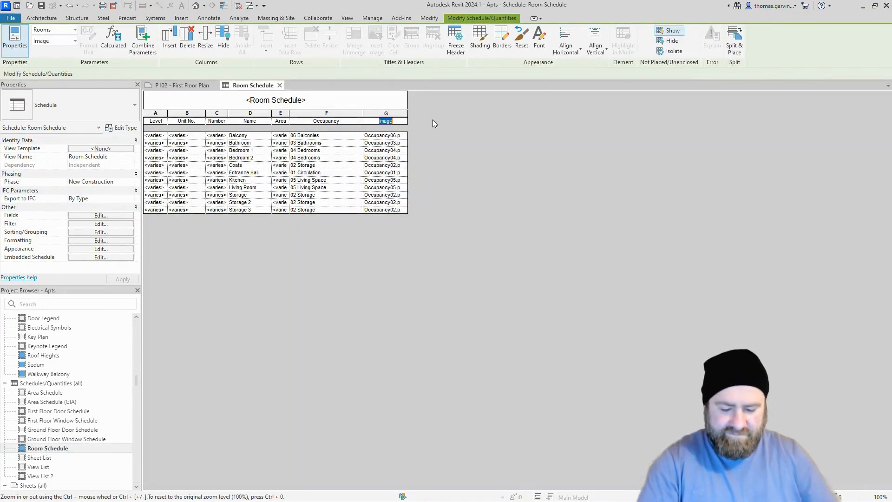
text(Colour Scheme)
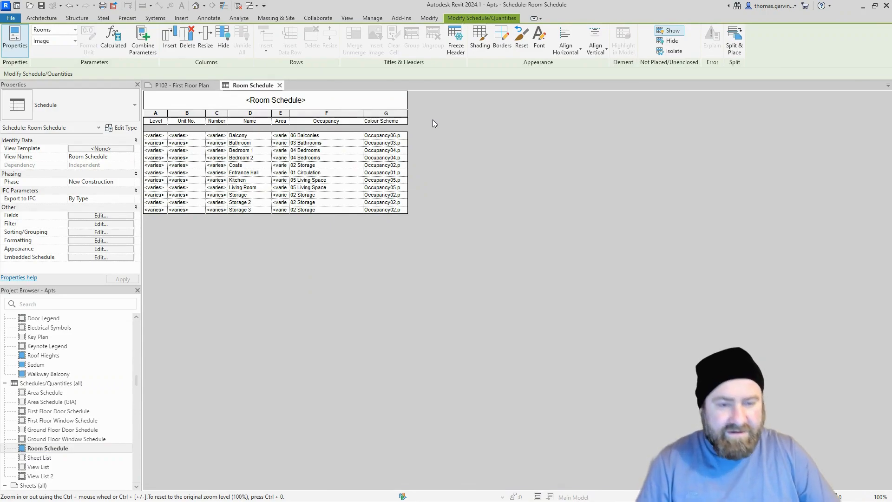
key(Return)
On the P102 sheet, widen the placed schedule's Level, Number and Area columns so their entries fit on one line
click(183, 85)
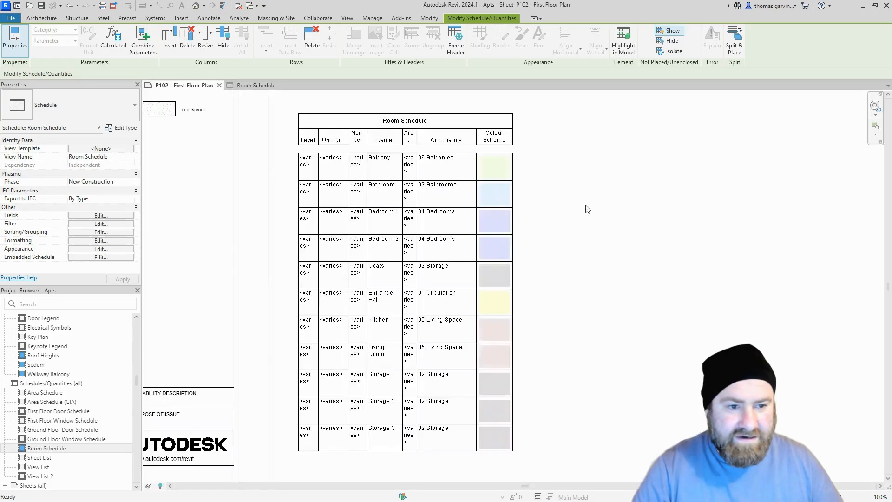
click(366, 135)
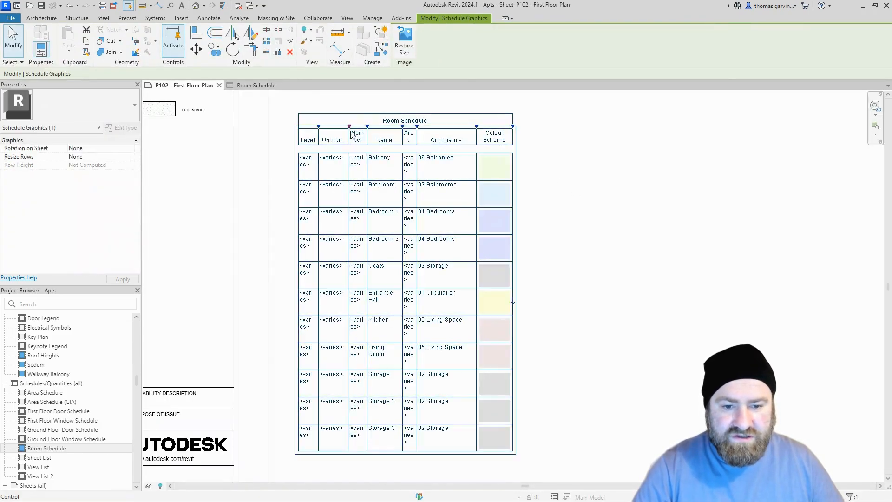
drag(318, 127, 474, 129)
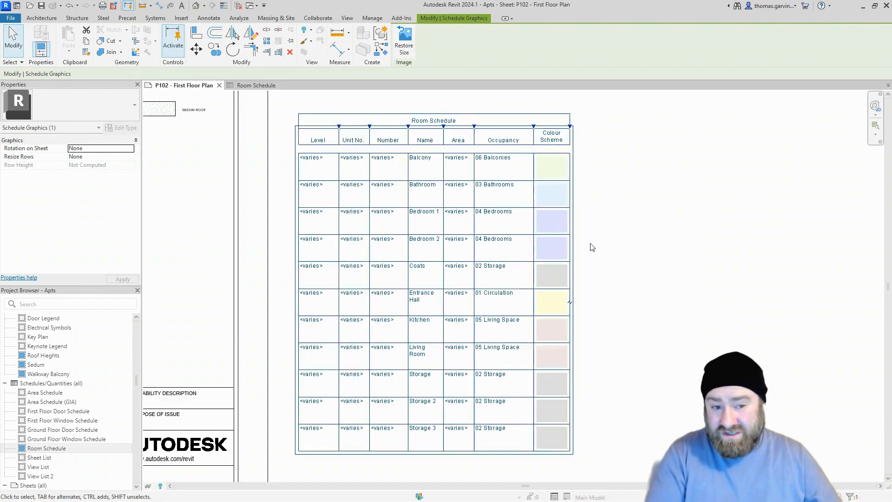
scroll(590, 246, down, 3)
middle_drag(463, 319, 531, 308)
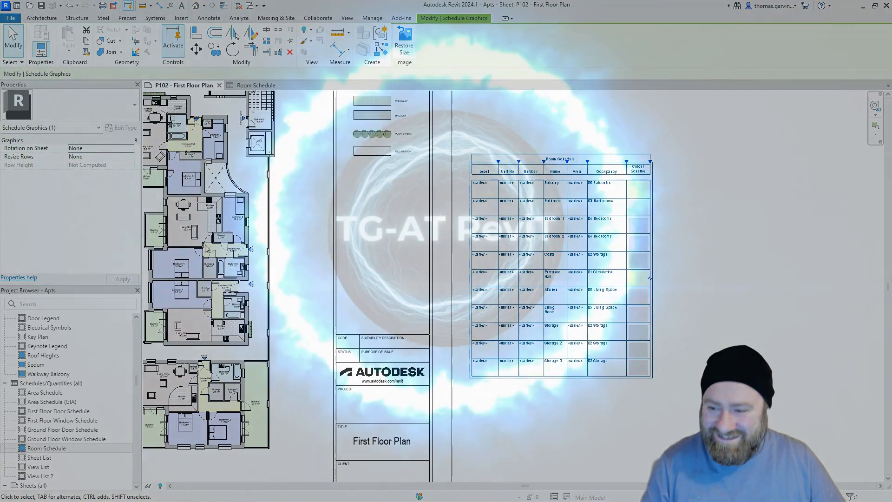